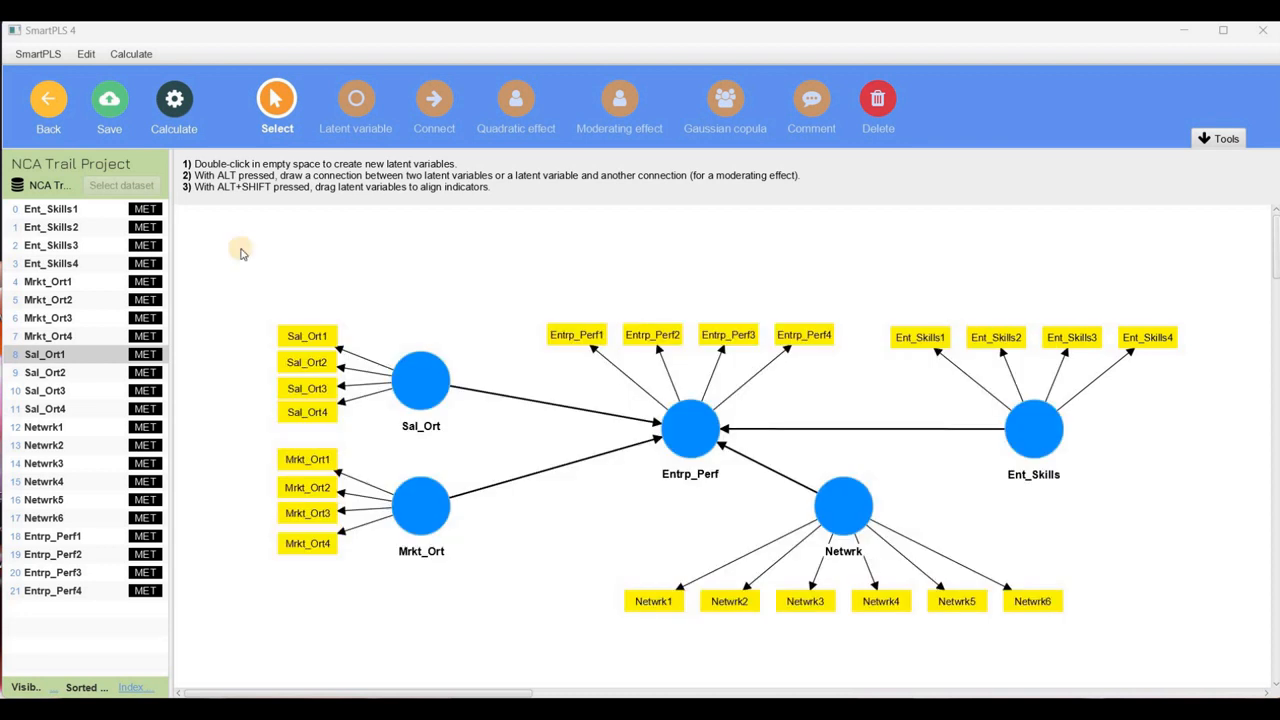
Save and close the path model, and review the indicator statistics of the NCA Trail Project dataset
click(48, 105)
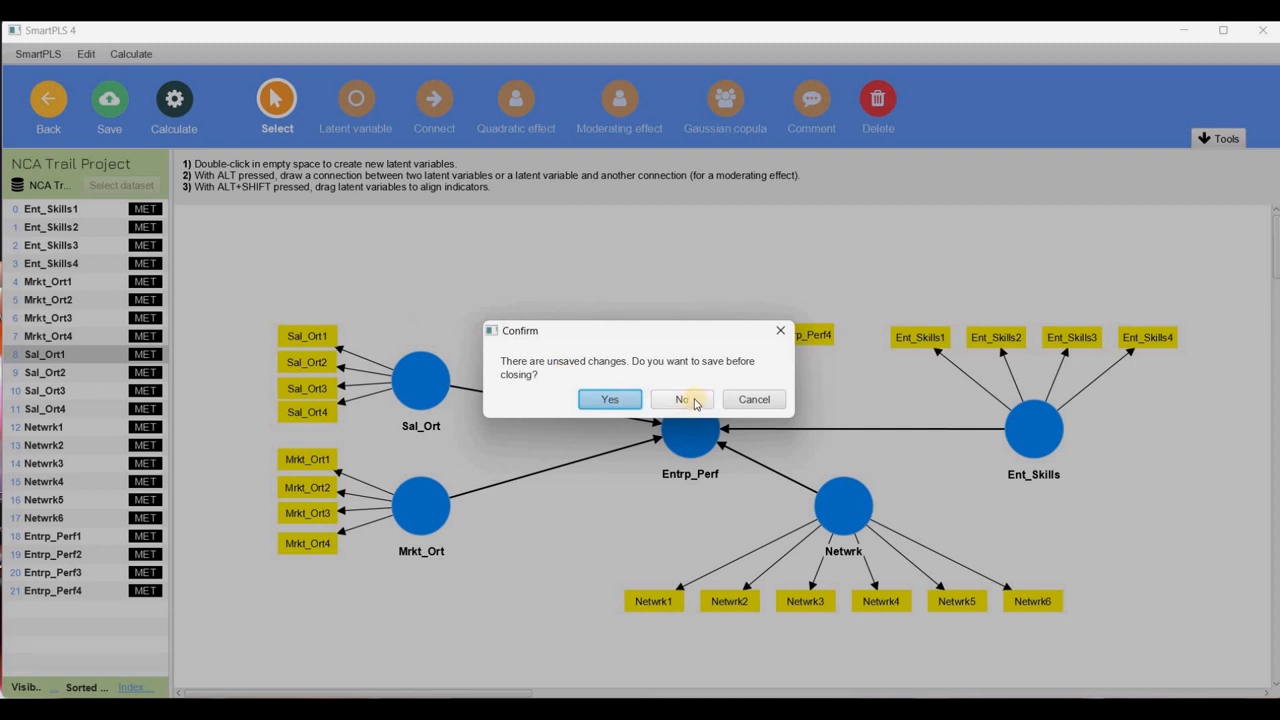
click(608, 400)
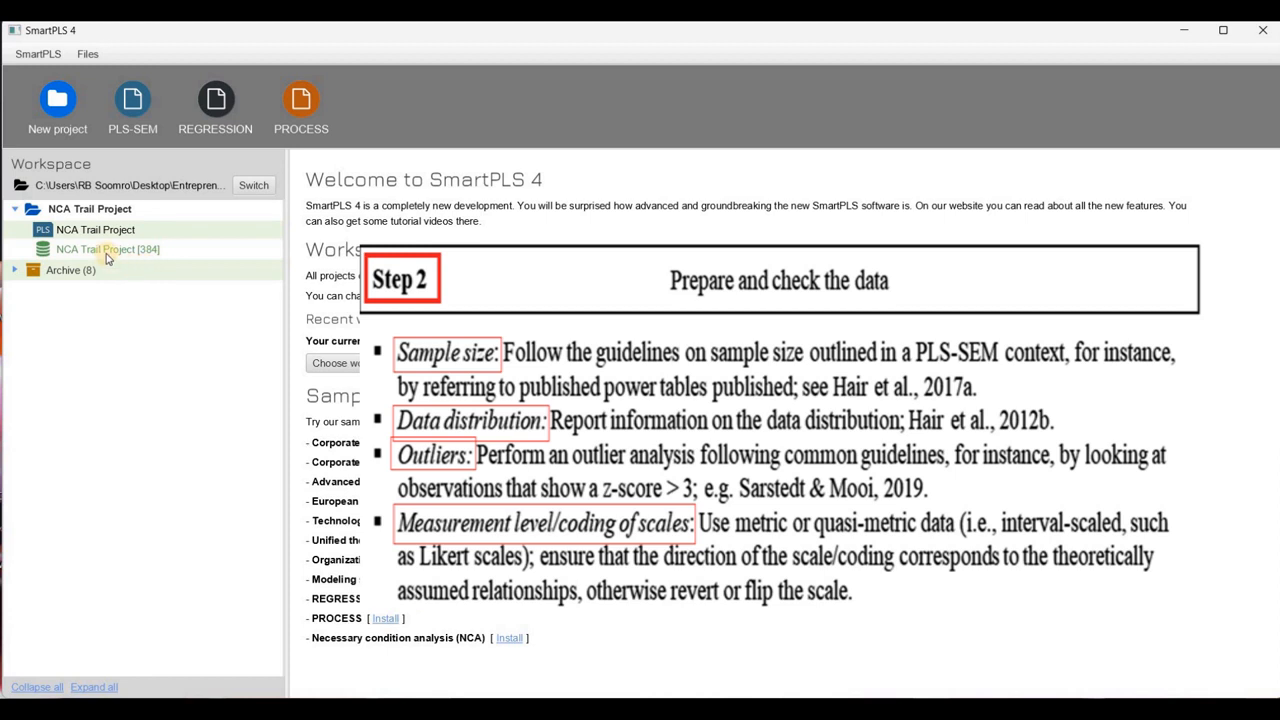
click(106, 252)
double_click(108, 257)
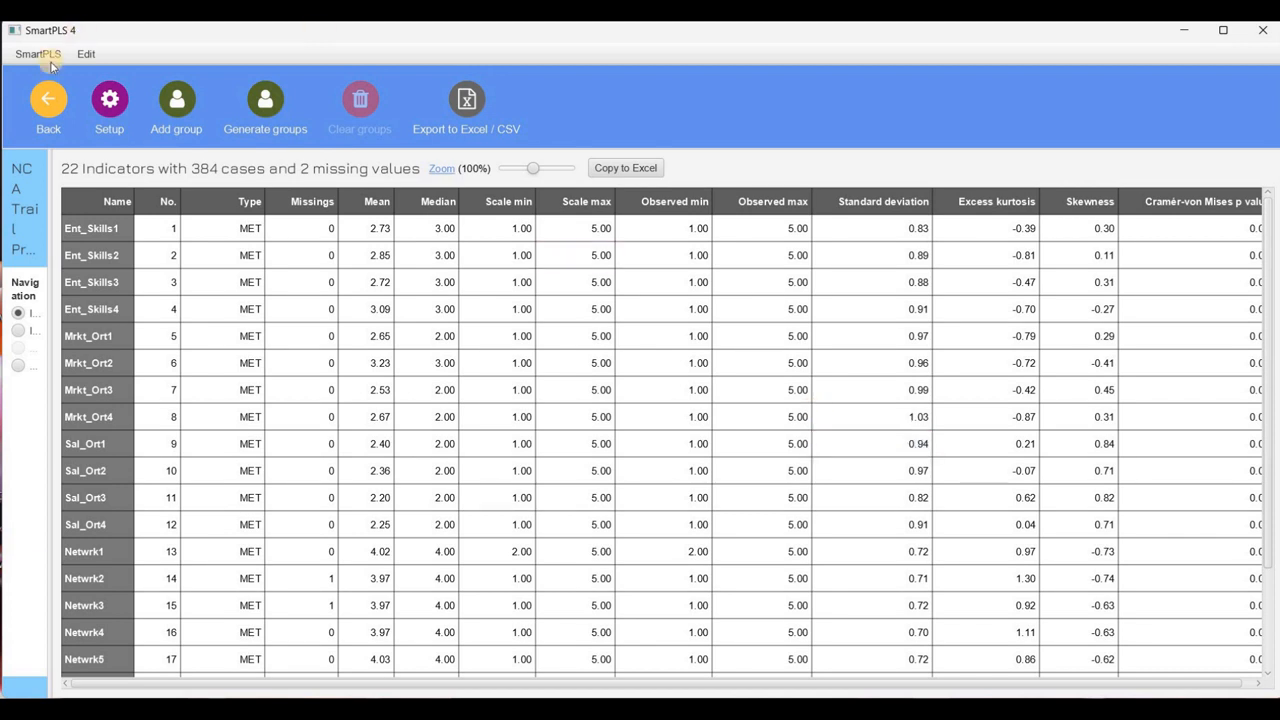
click(42, 103)
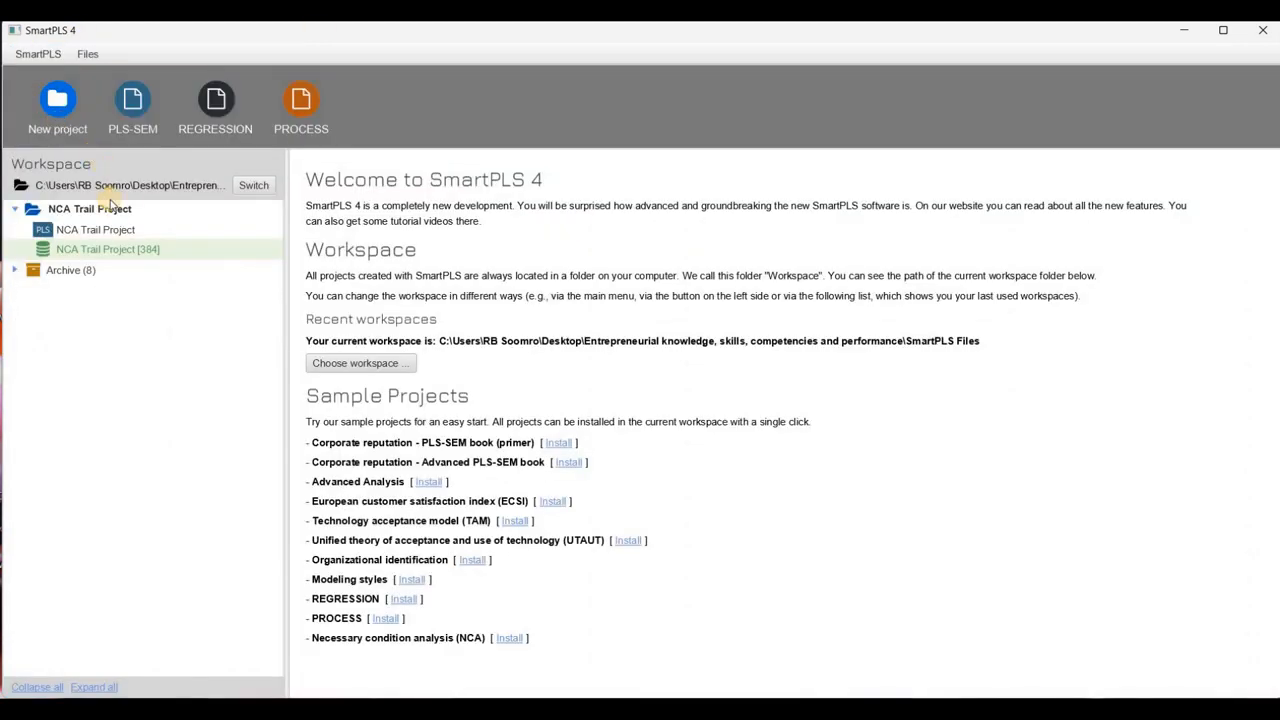
Run the PLS-SEM algorithm on the NCA Trail Project model with path weighting, standardized results and default initial weights, opening the report
double_click(97, 230)
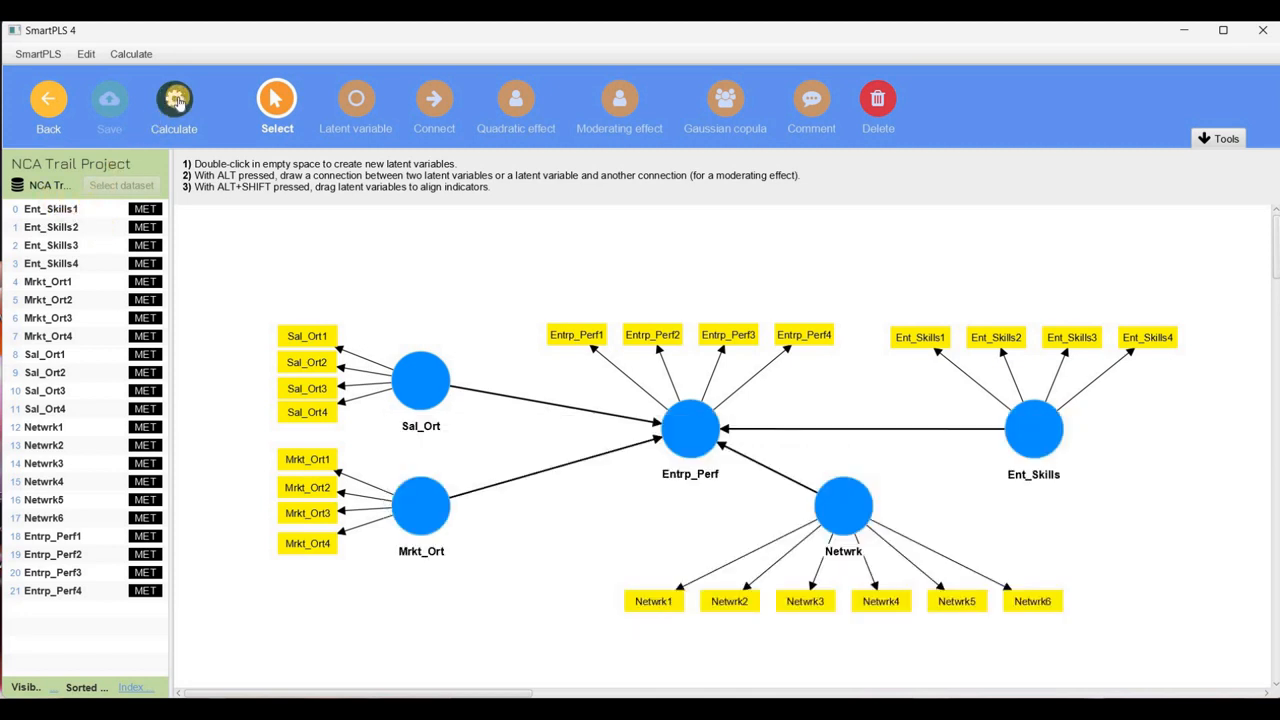
click(176, 101)
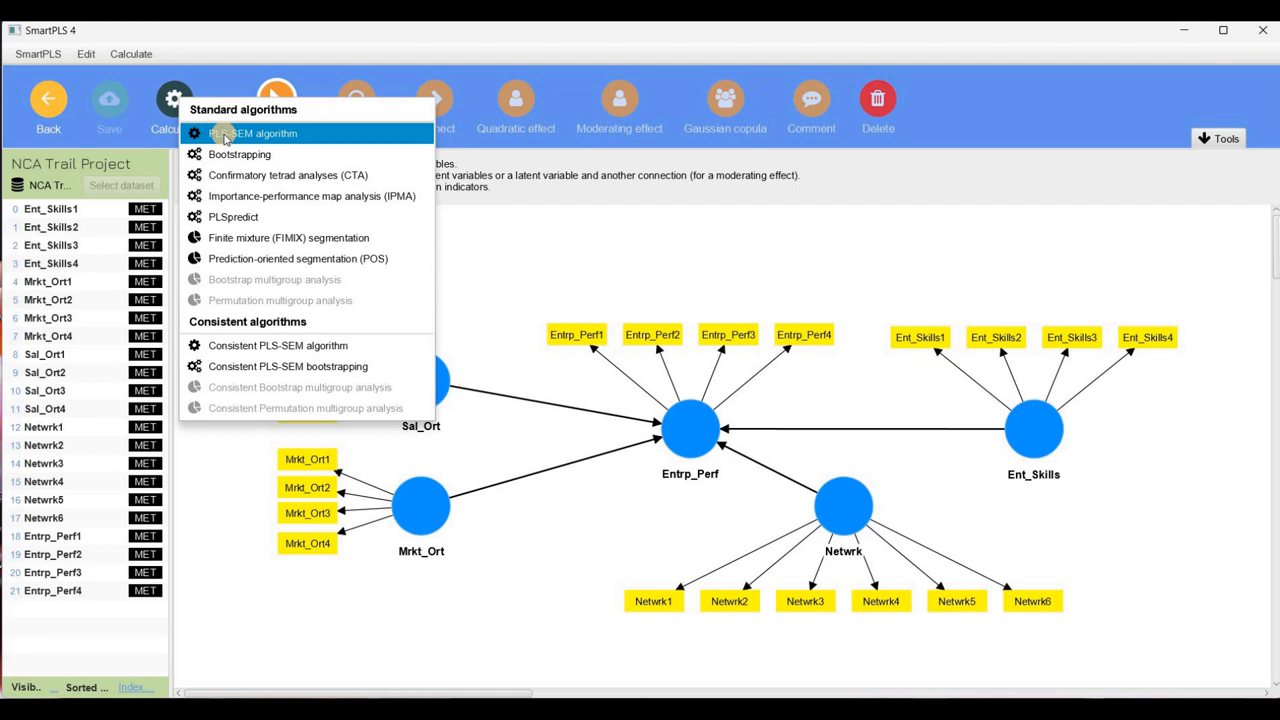
click(224, 136)
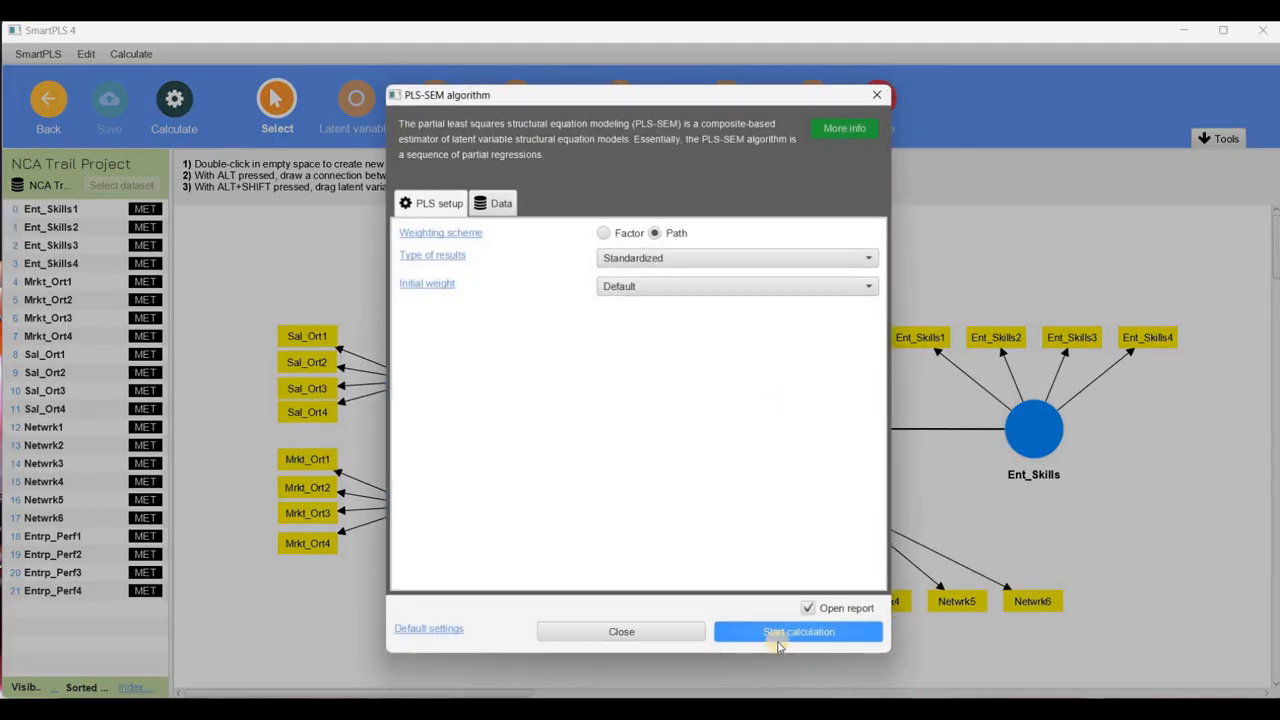
click(756, 632)
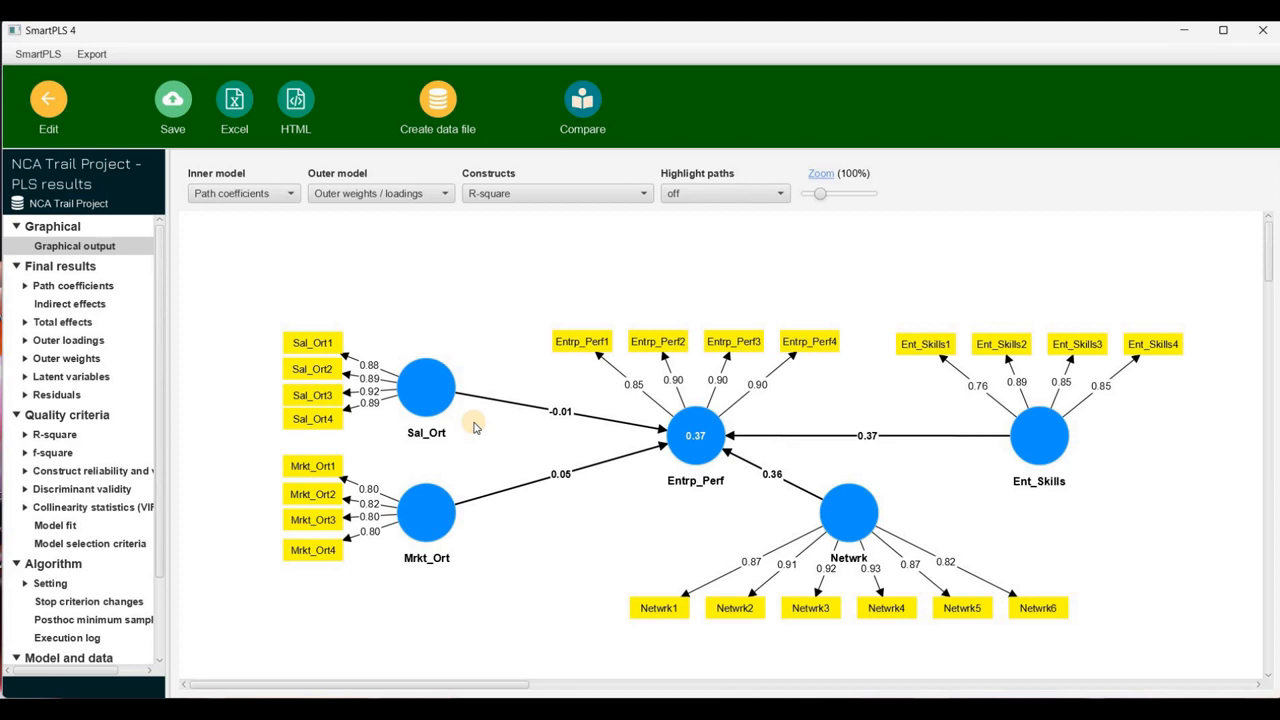
Examine the report's path coefficients, R-square, f-square, construct reliability and validity, HTMT discriminant validity and outer-model VIF values
mouse_move(424, 390)
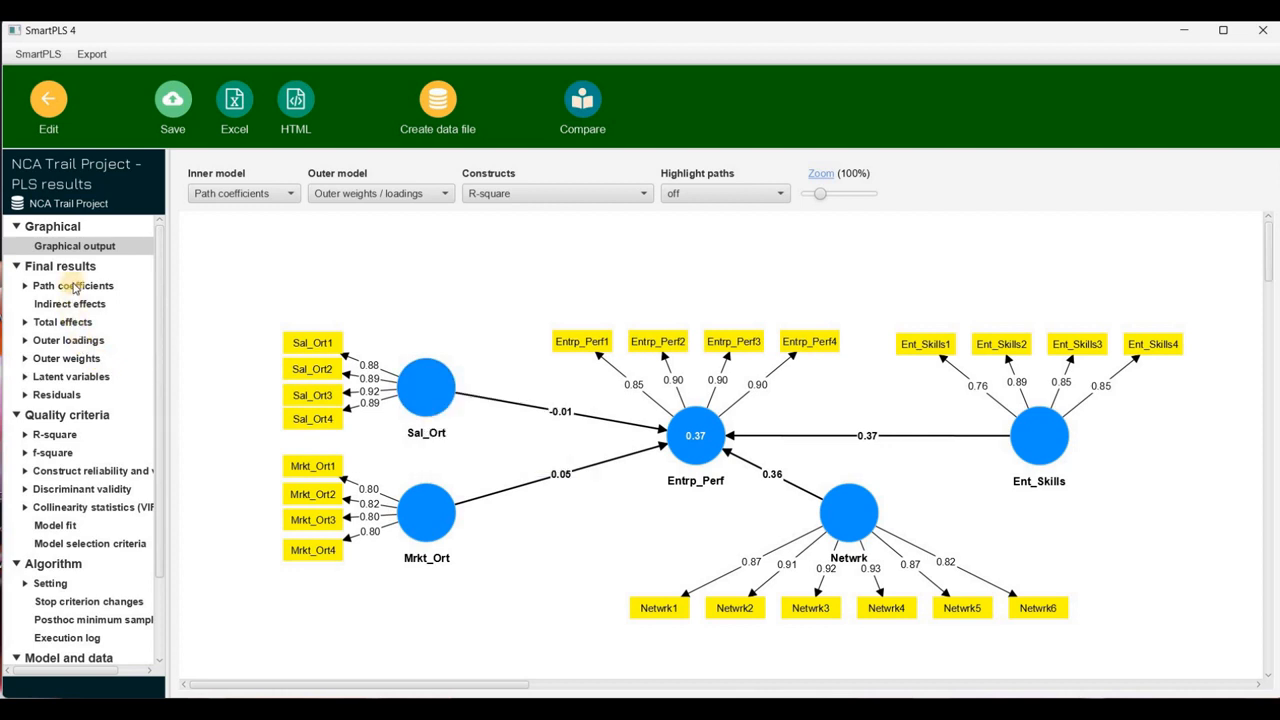
click(72, 286)
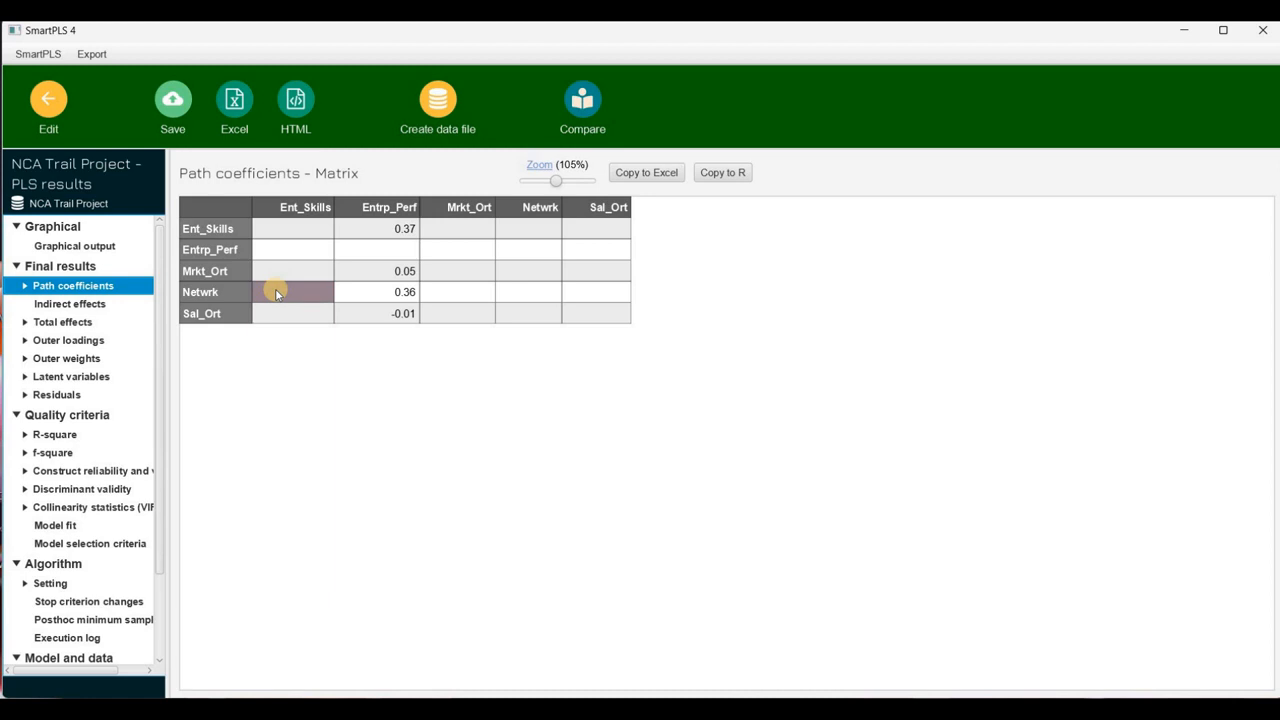
click(50, 436)
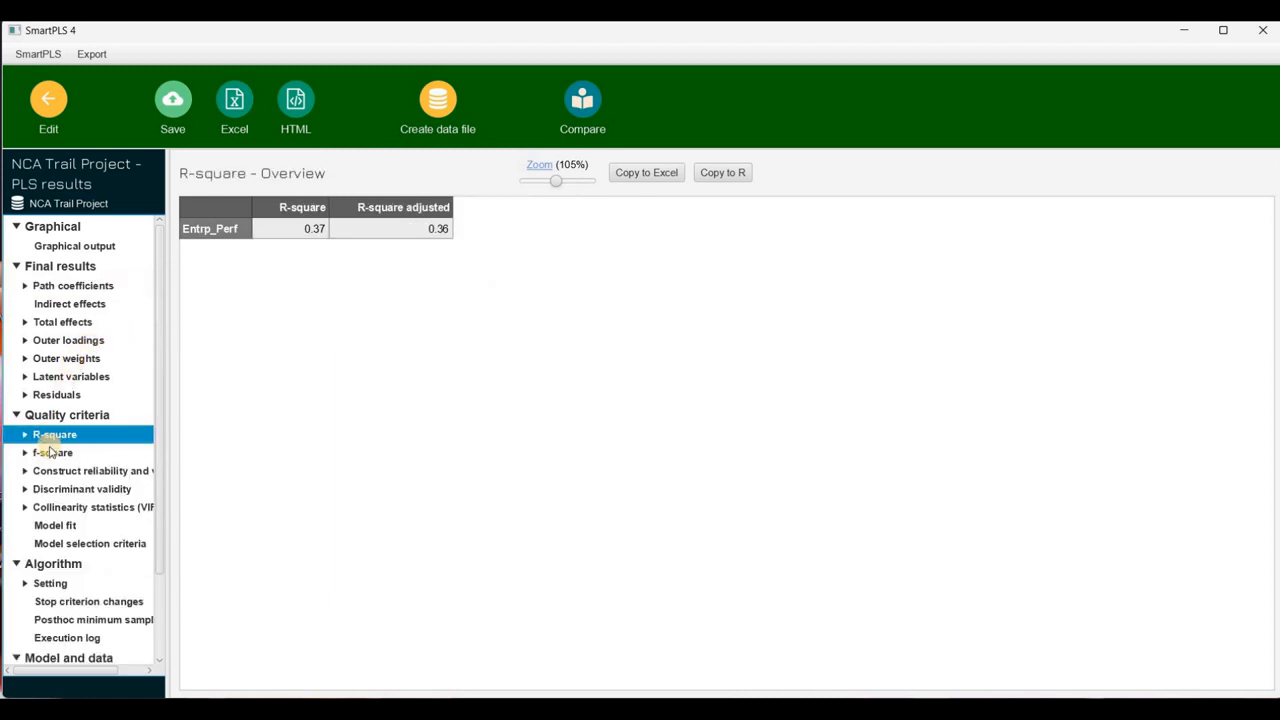
click(45, 455)
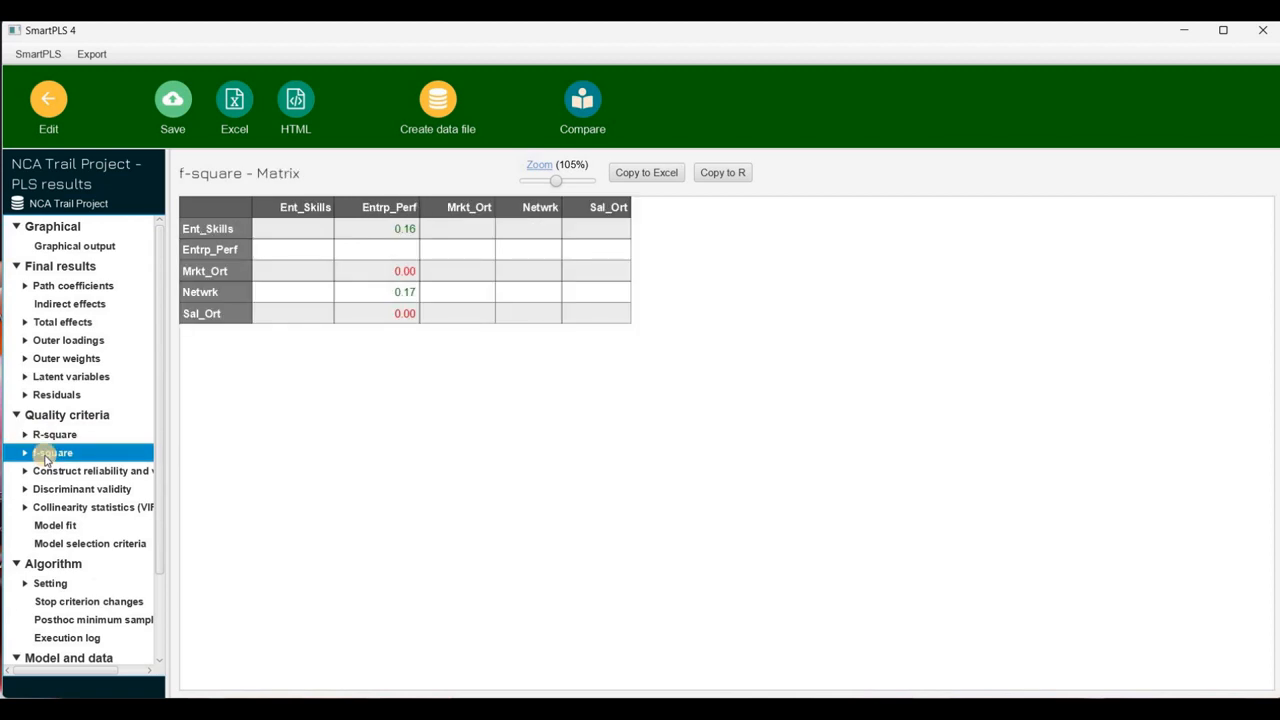
click(53, 474)
click(53, 476)
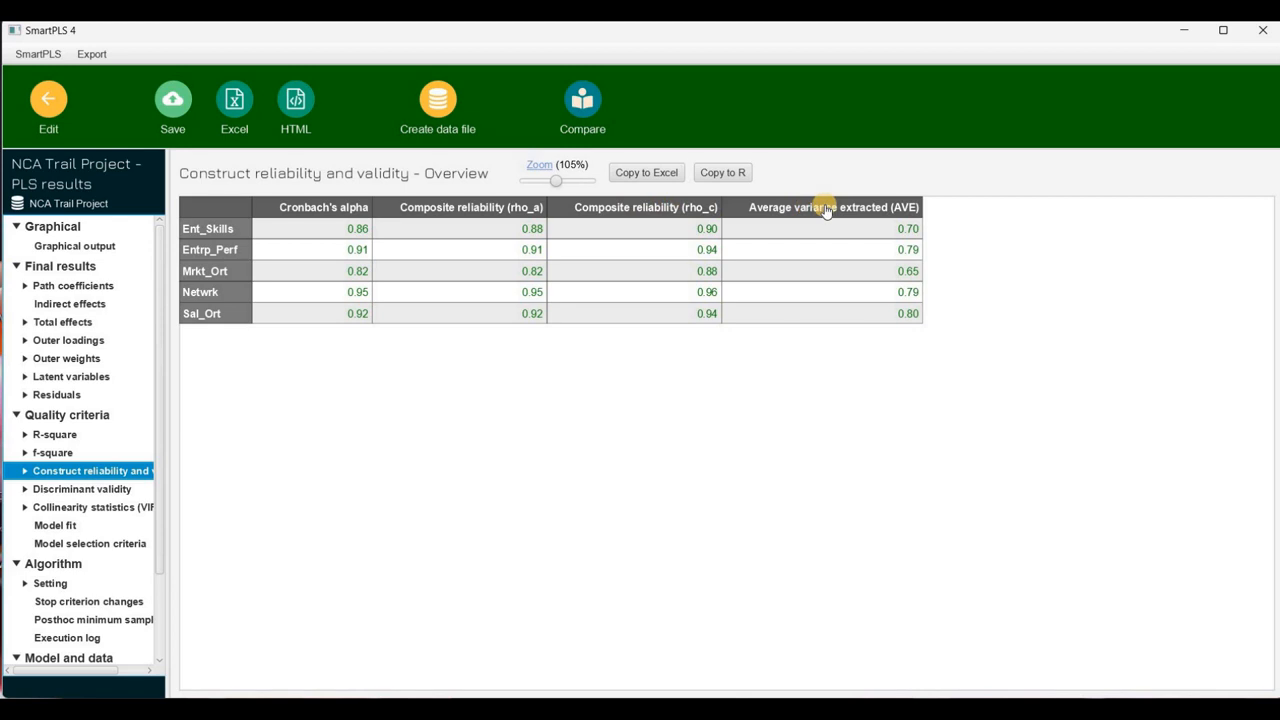
click(107, 493)
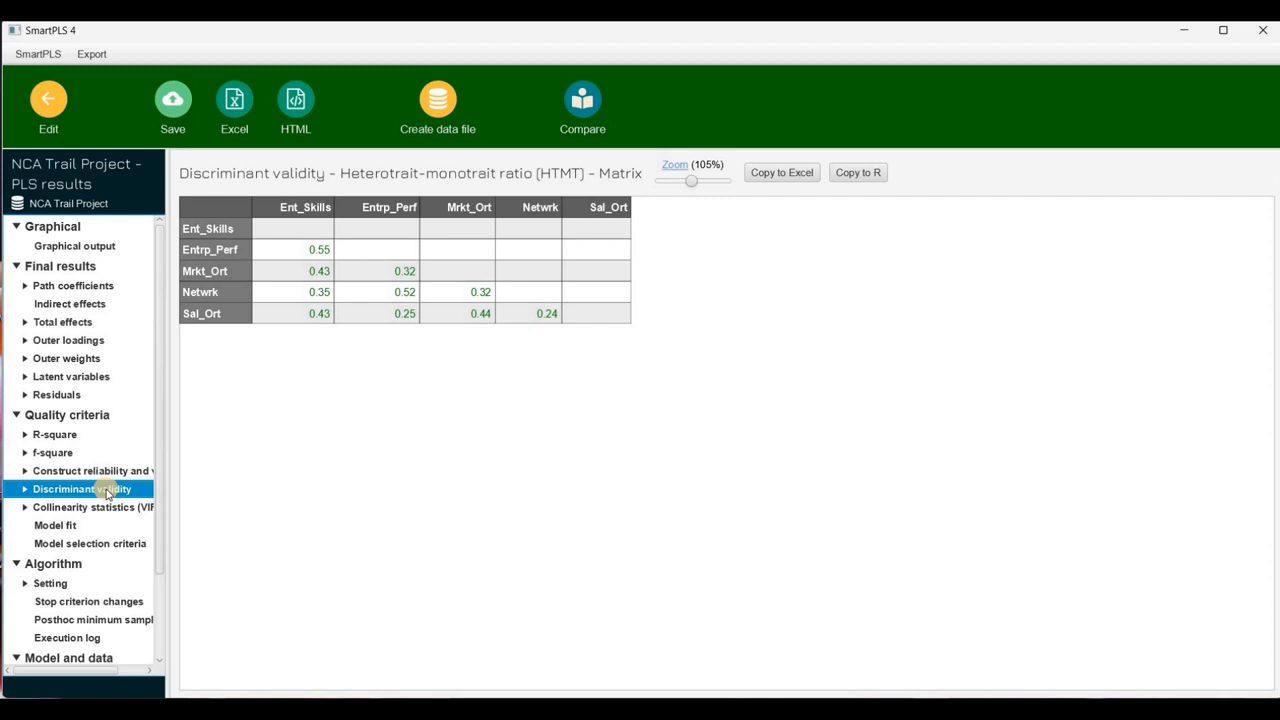
click(99, 508)
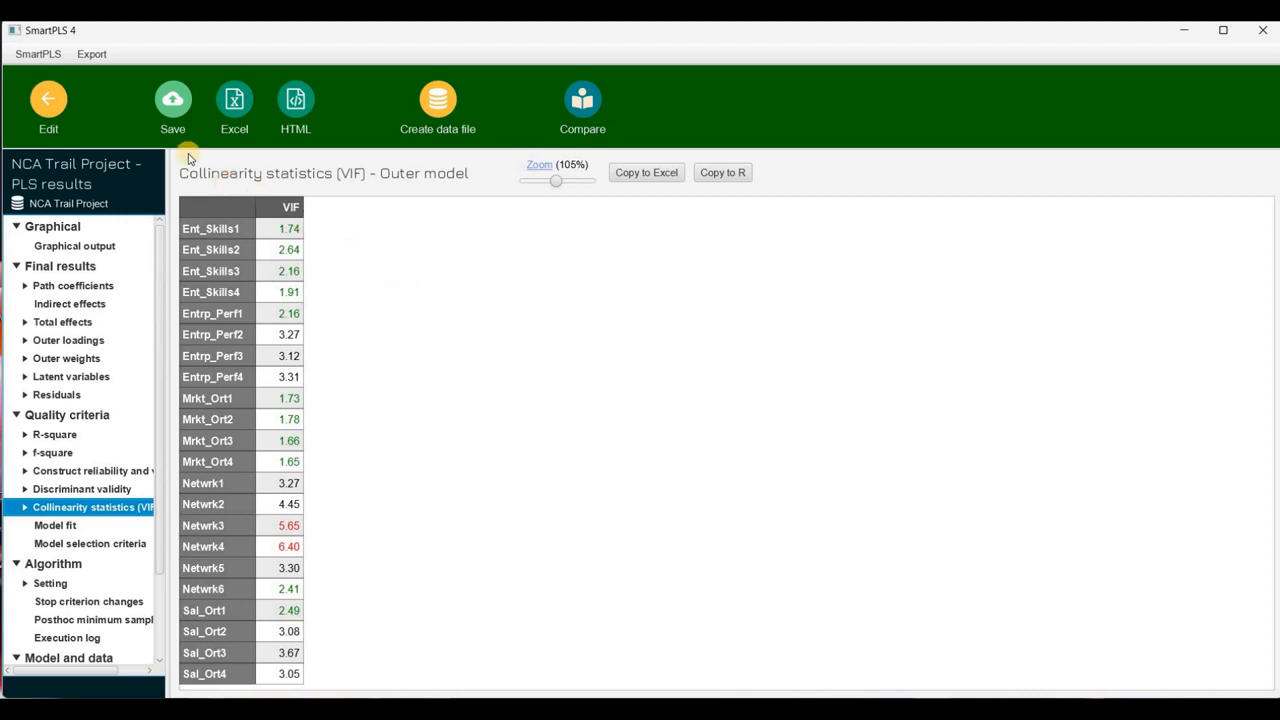
click(52, 100)
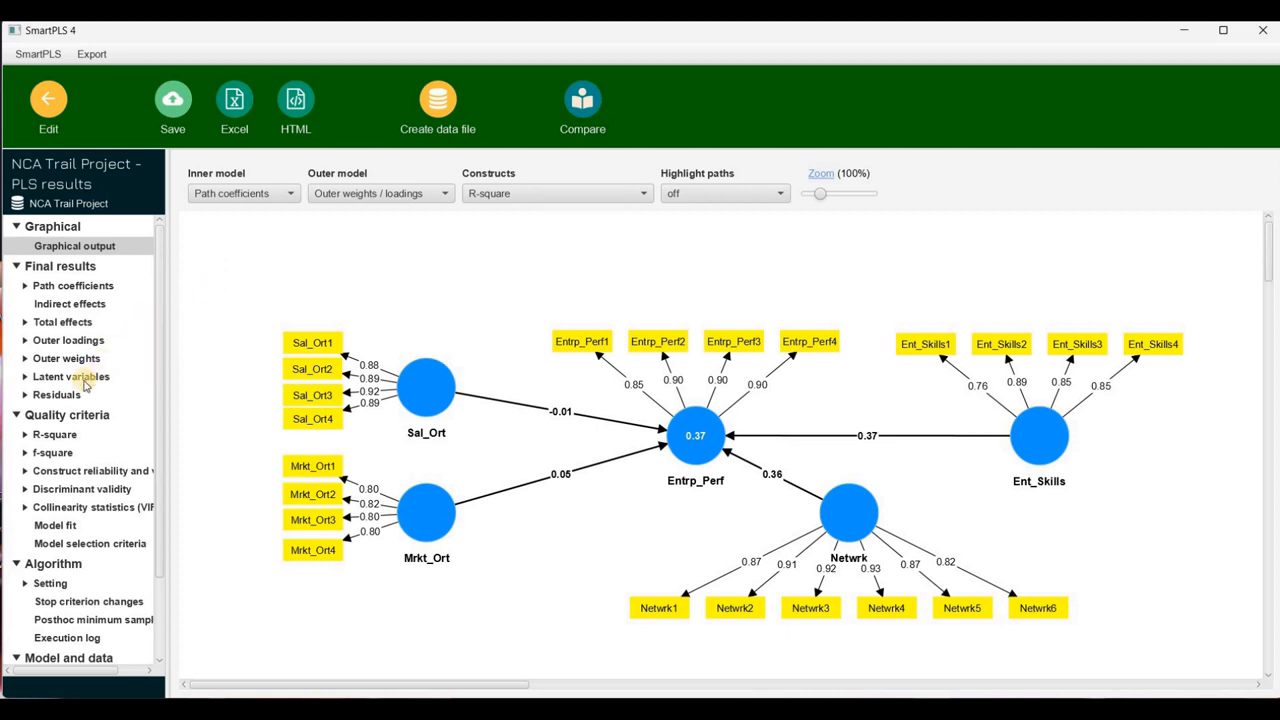
Create the data file "NCA Trail Project derived from PLS results" containing only latent variable scores, excluding the manifest variable scores
click(84, 380)
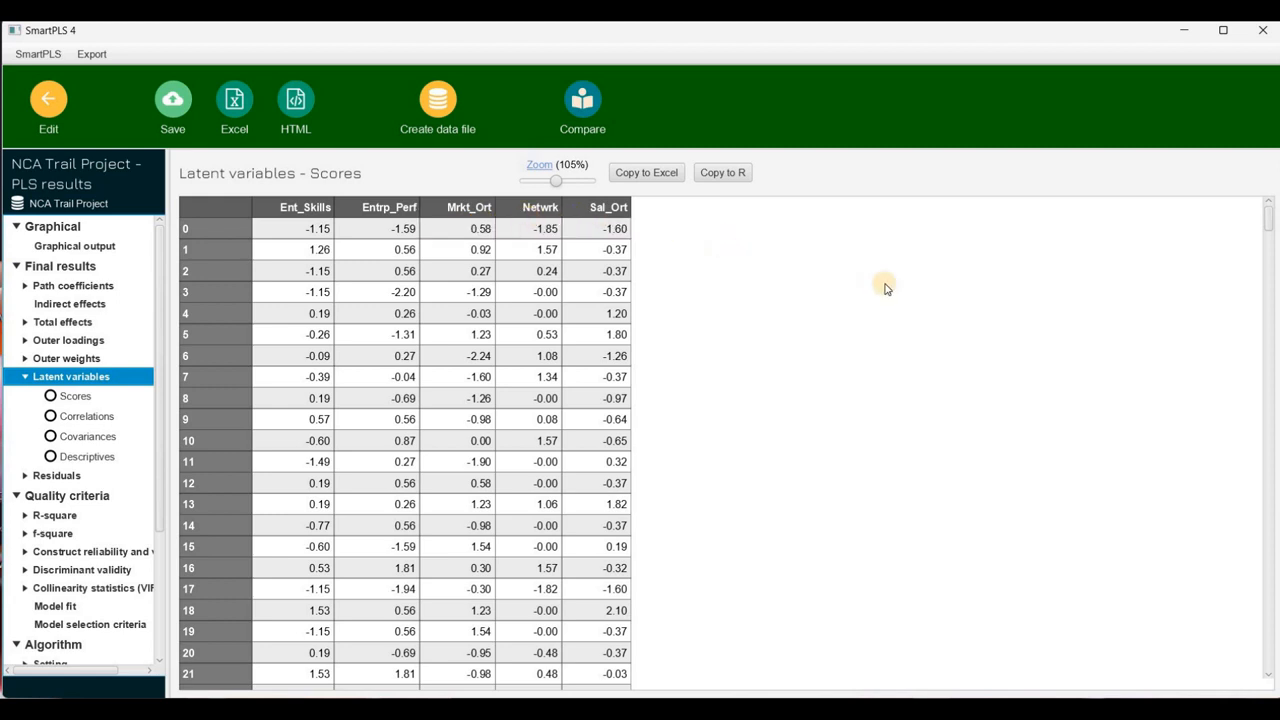
drag(1270, 222, 1270, 690)
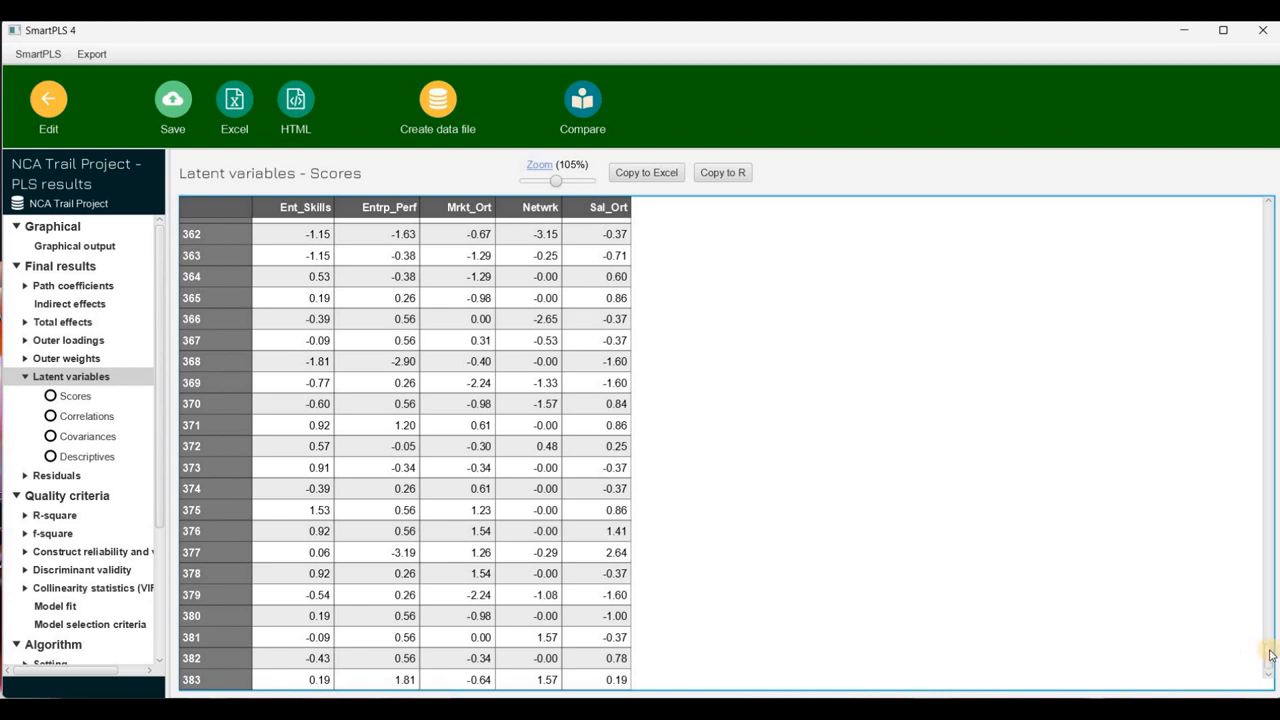
drag(1271, 654, 1268, 215)
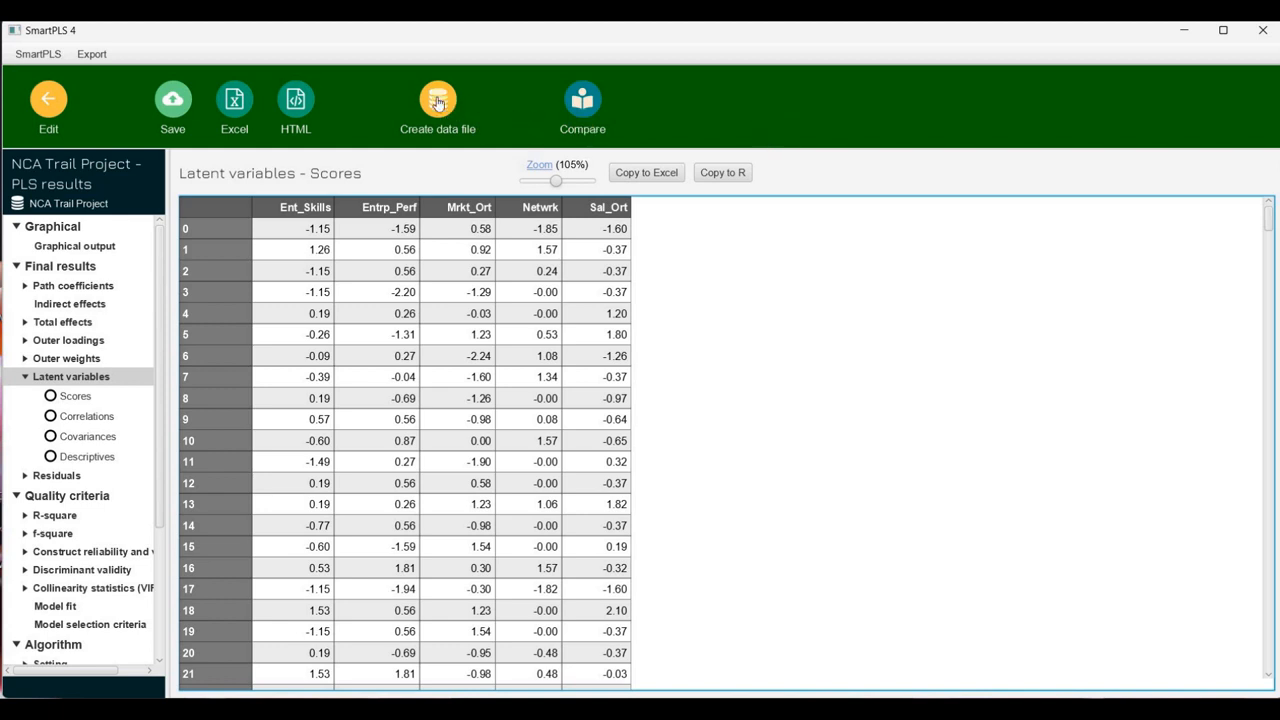
click(438, 99)
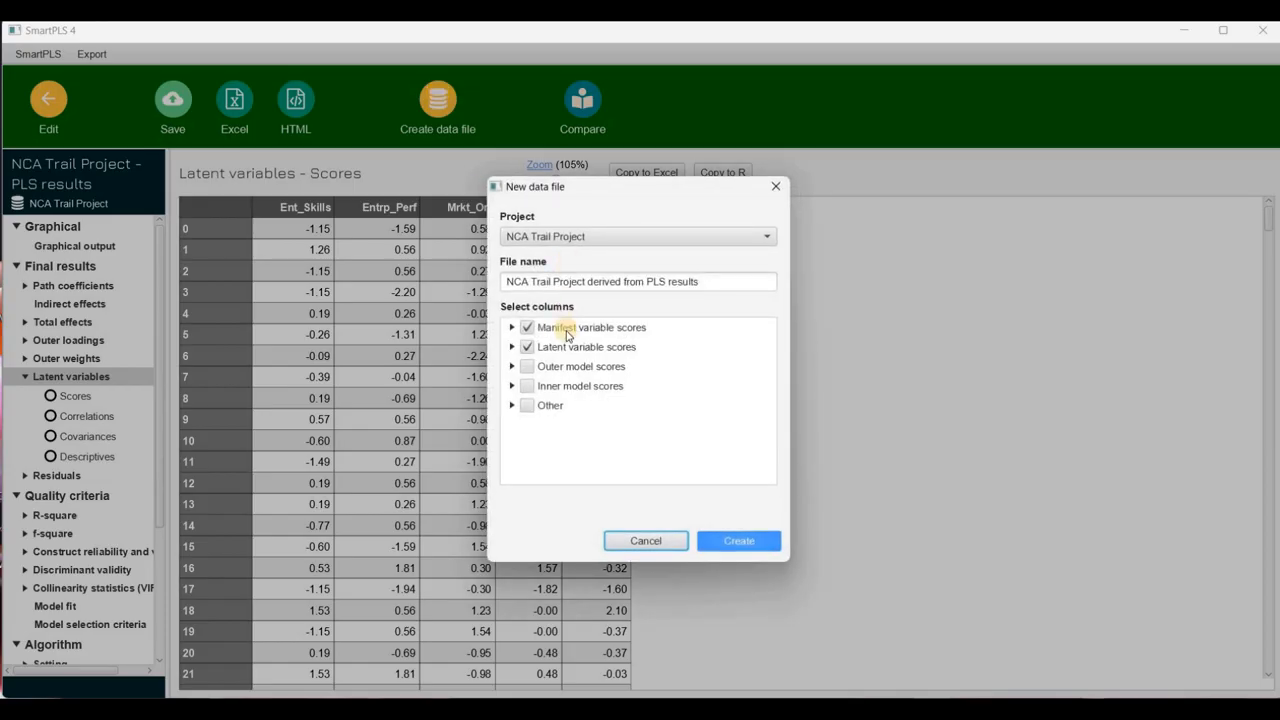
click(527, 328)
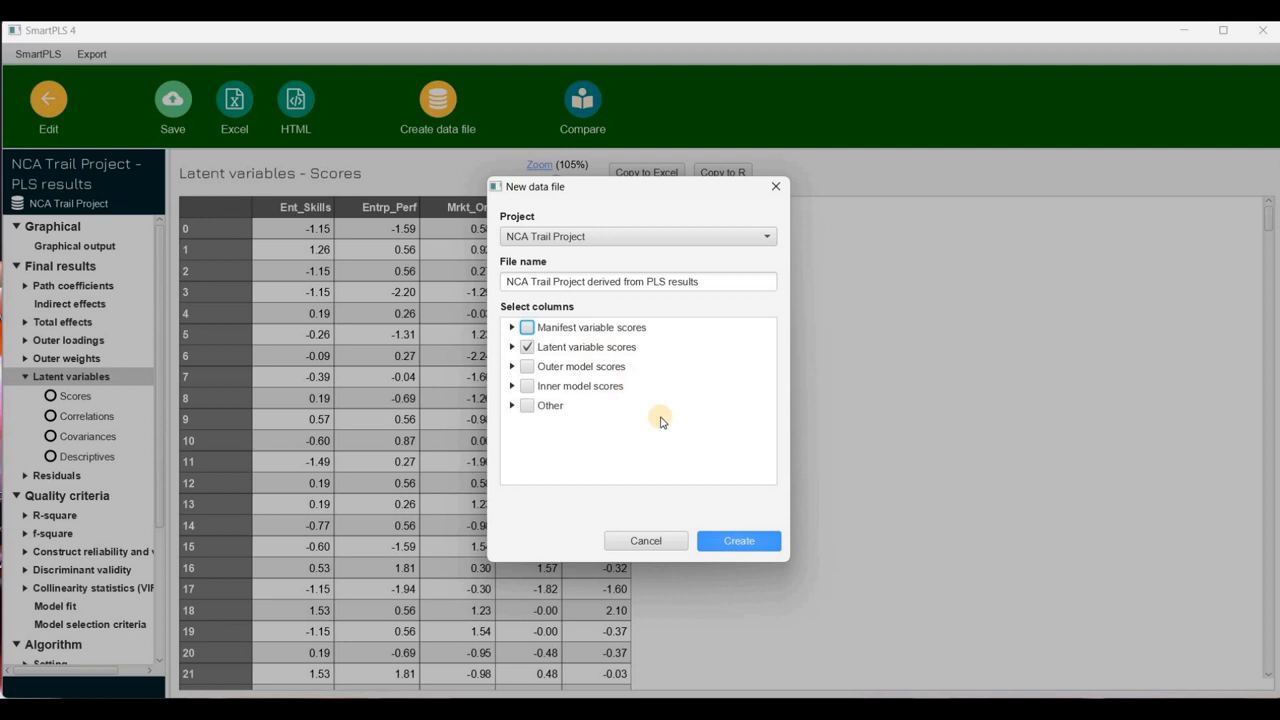
click(736, 541)
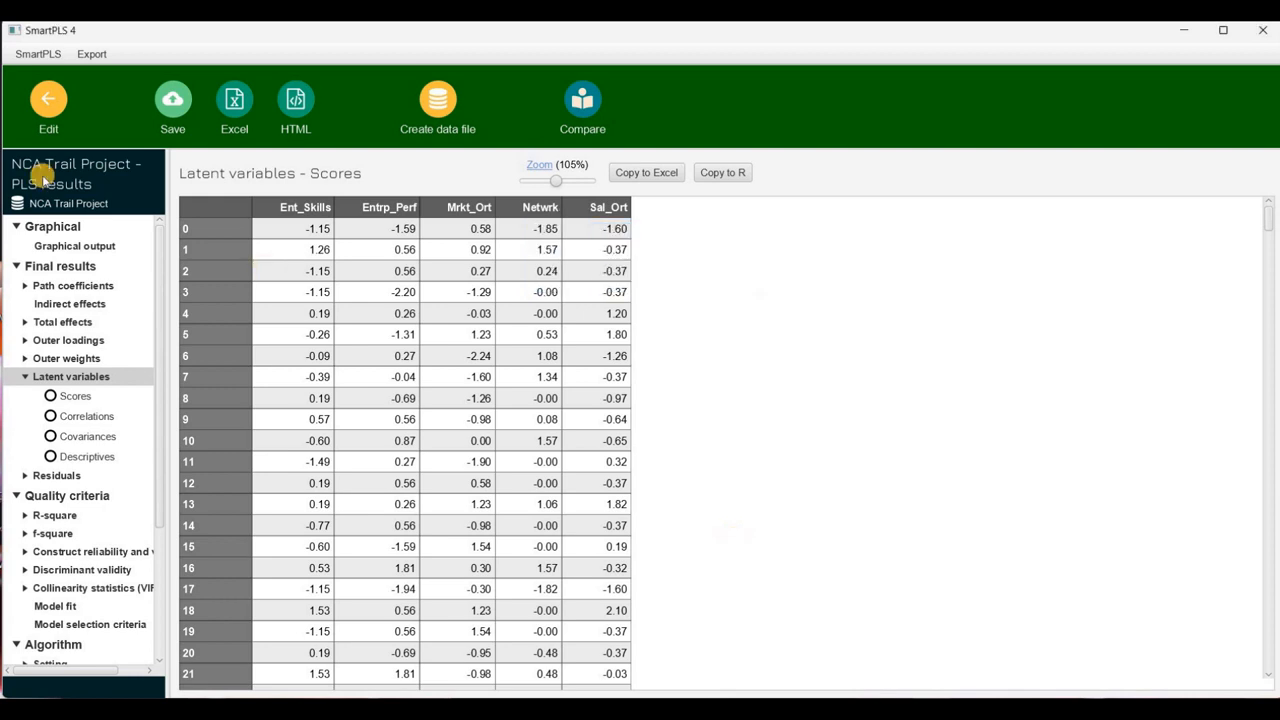
Create a regression model named "NCA Trail Project" in the workspace project, based on the dataset derived from the PLS results
click(47, 104)
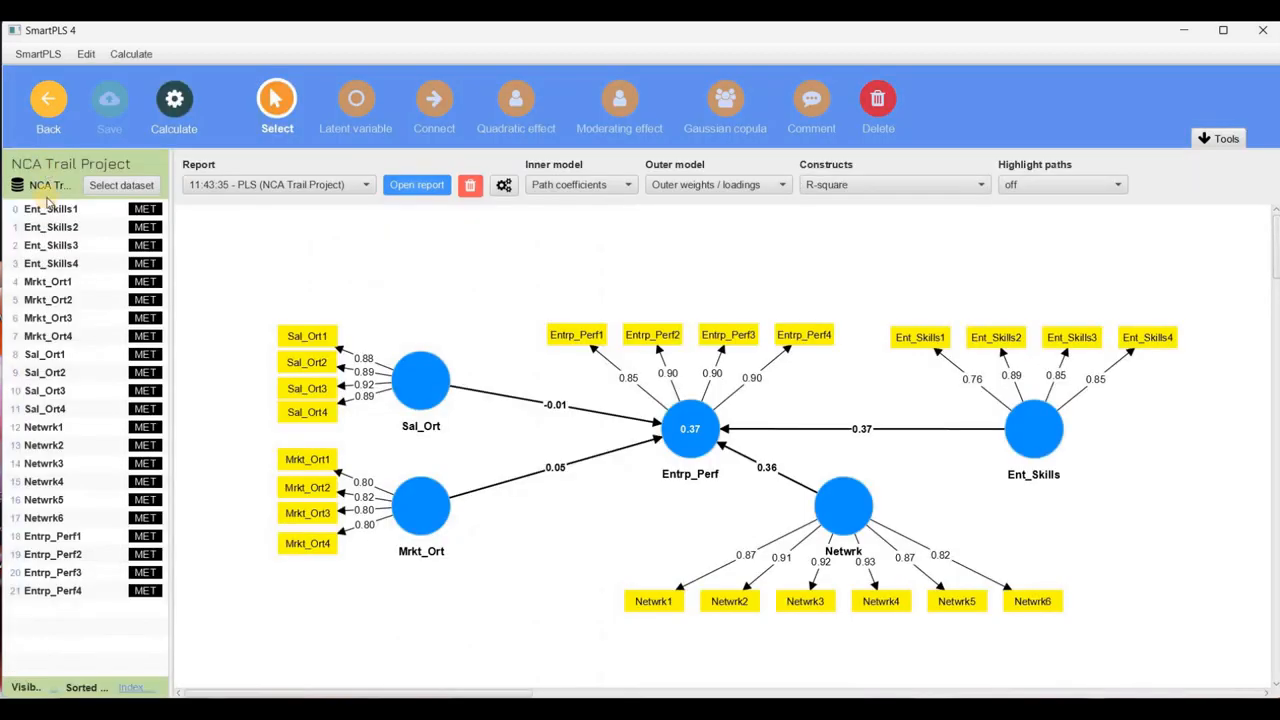
click(43, 106)
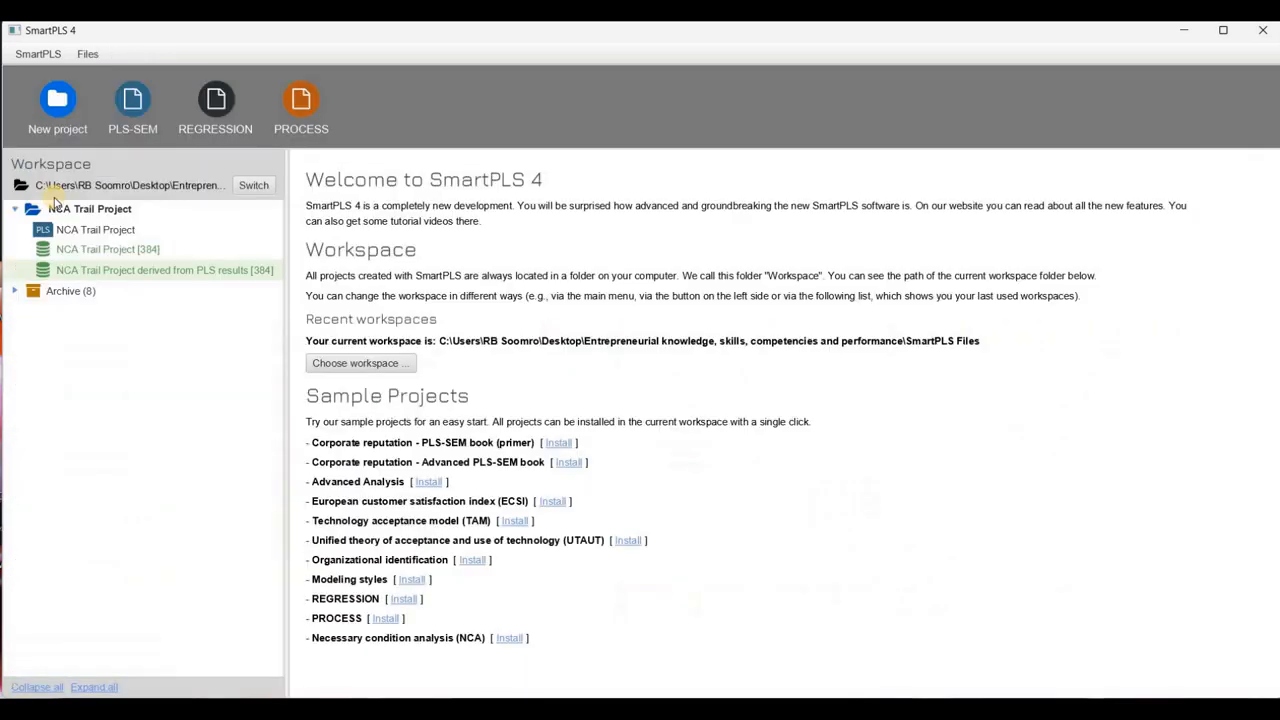
click(111, 271)
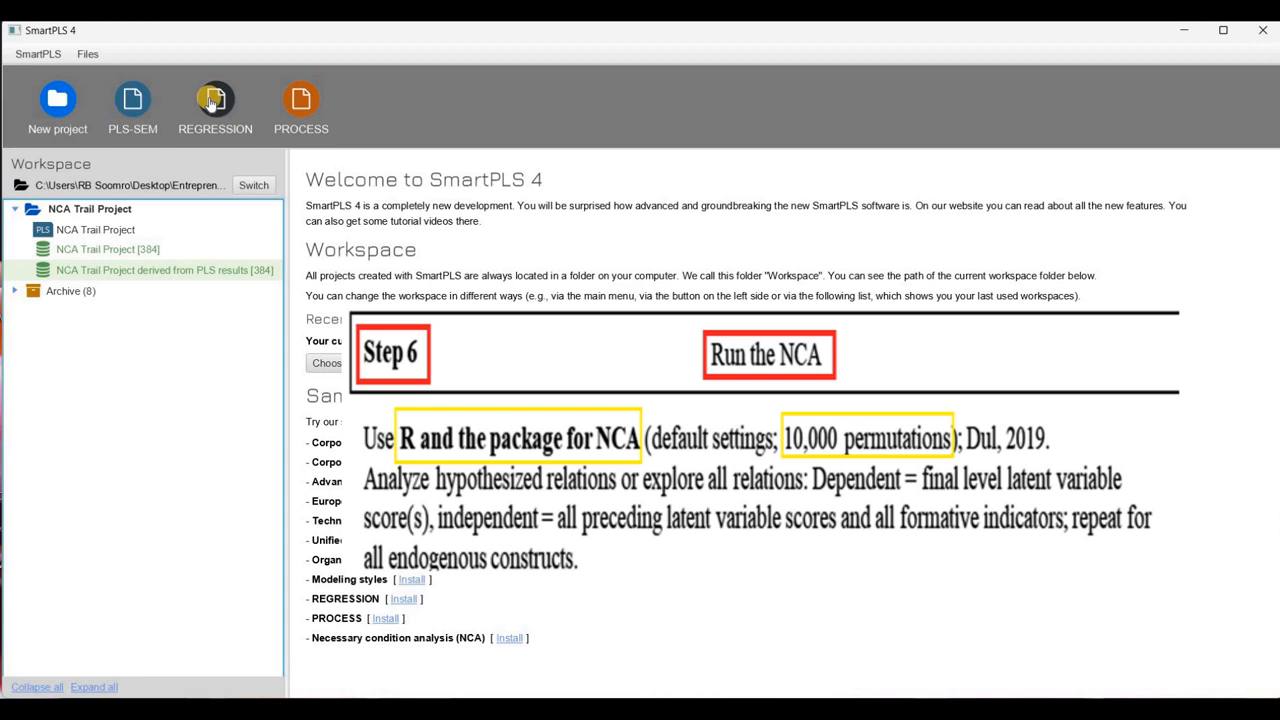
click(211, 104)
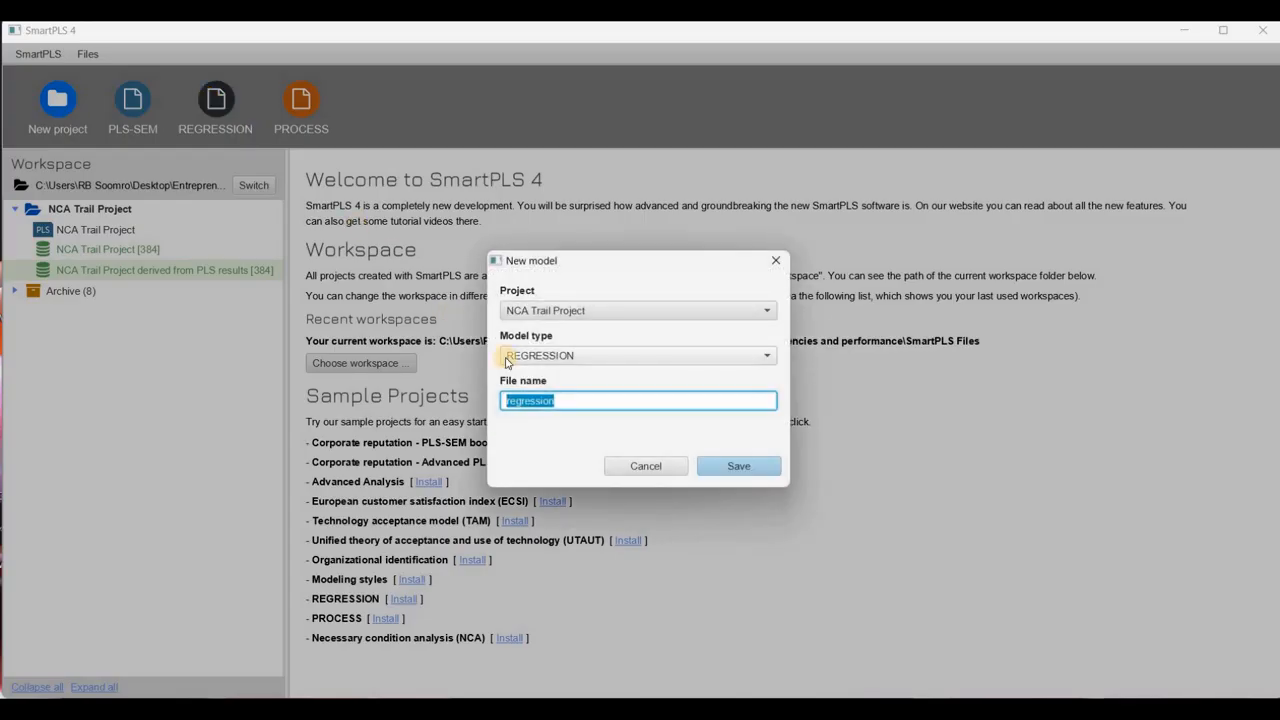
text(NCA Trail Project)
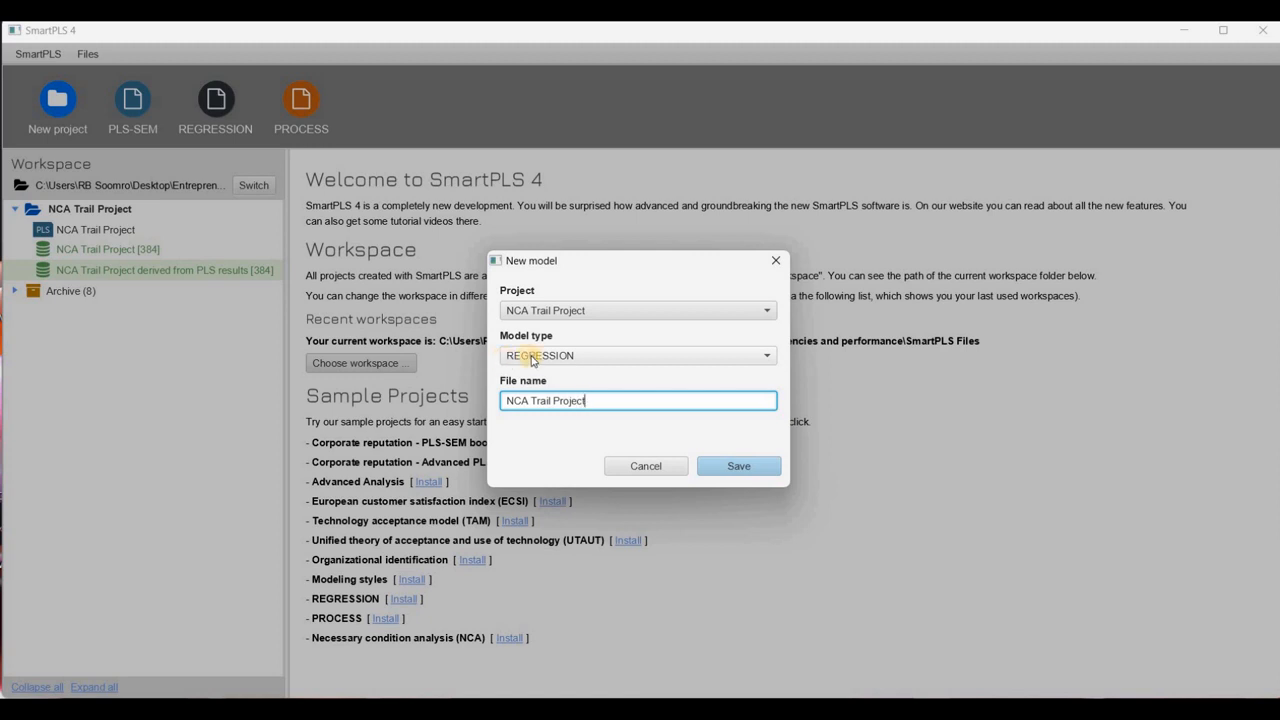
click(767, 468)
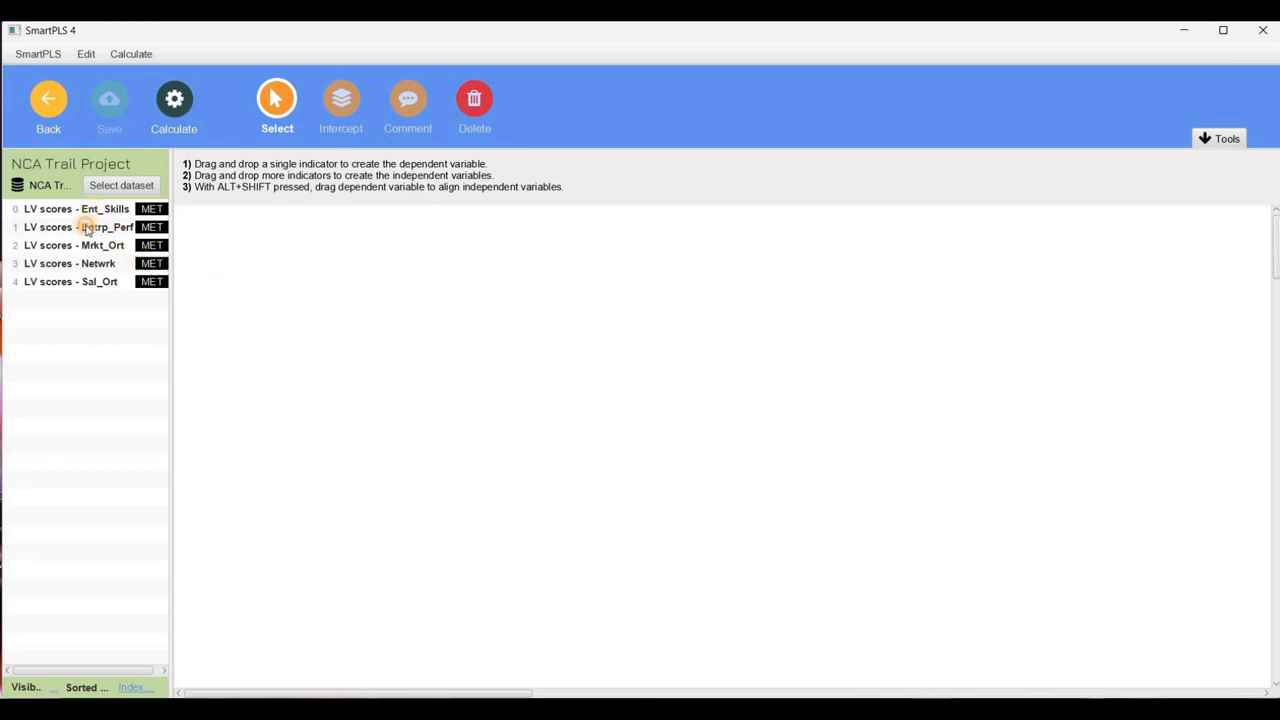
Add the Entrp_Perf scores as dependent variable and the Ent_Skills, Mrkt_Ort, Netwrk and Sal_Ort scores as independent variables
click(91, 227)
drag(91, 227, 748, 406)
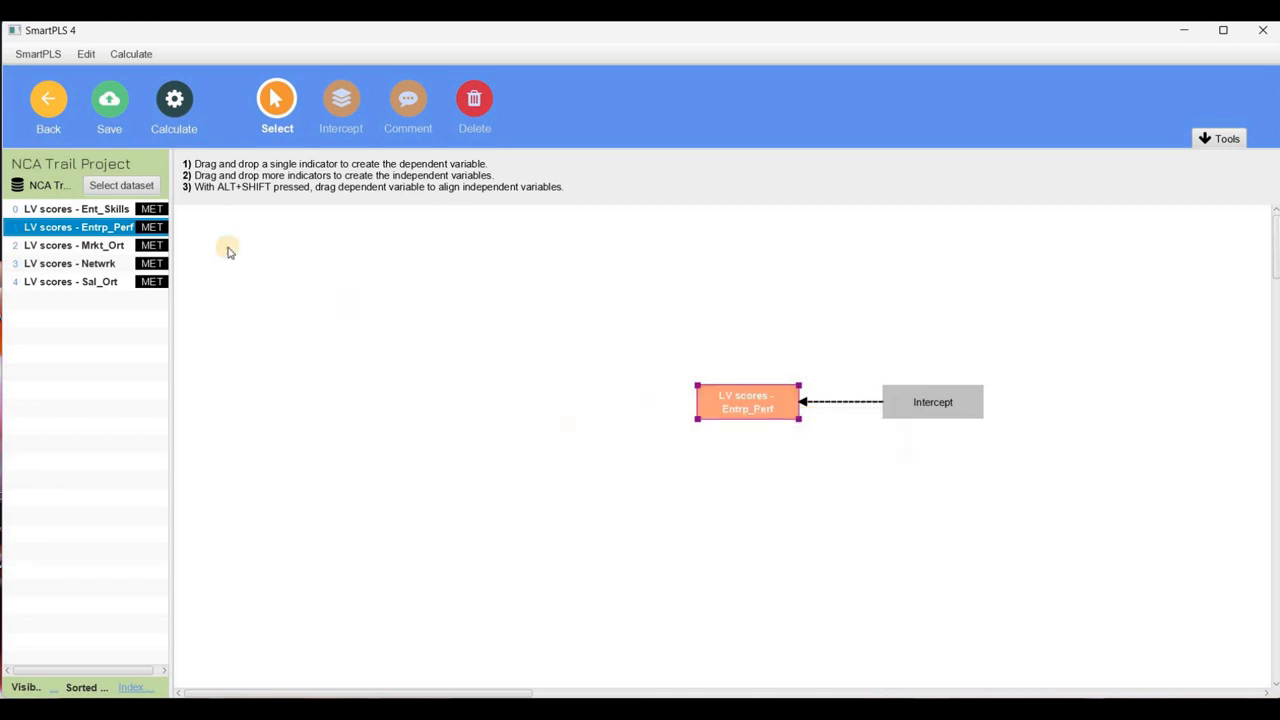
drag(110, 212, 749, 409)
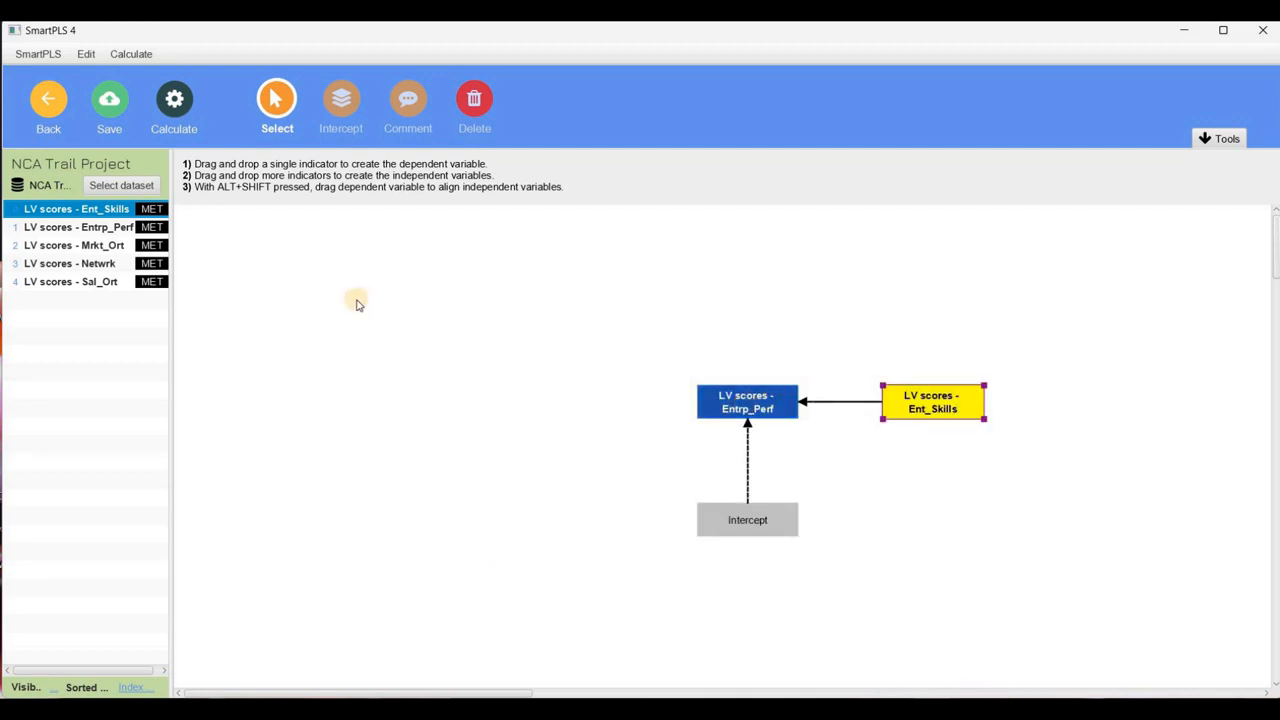
click(103, 250)
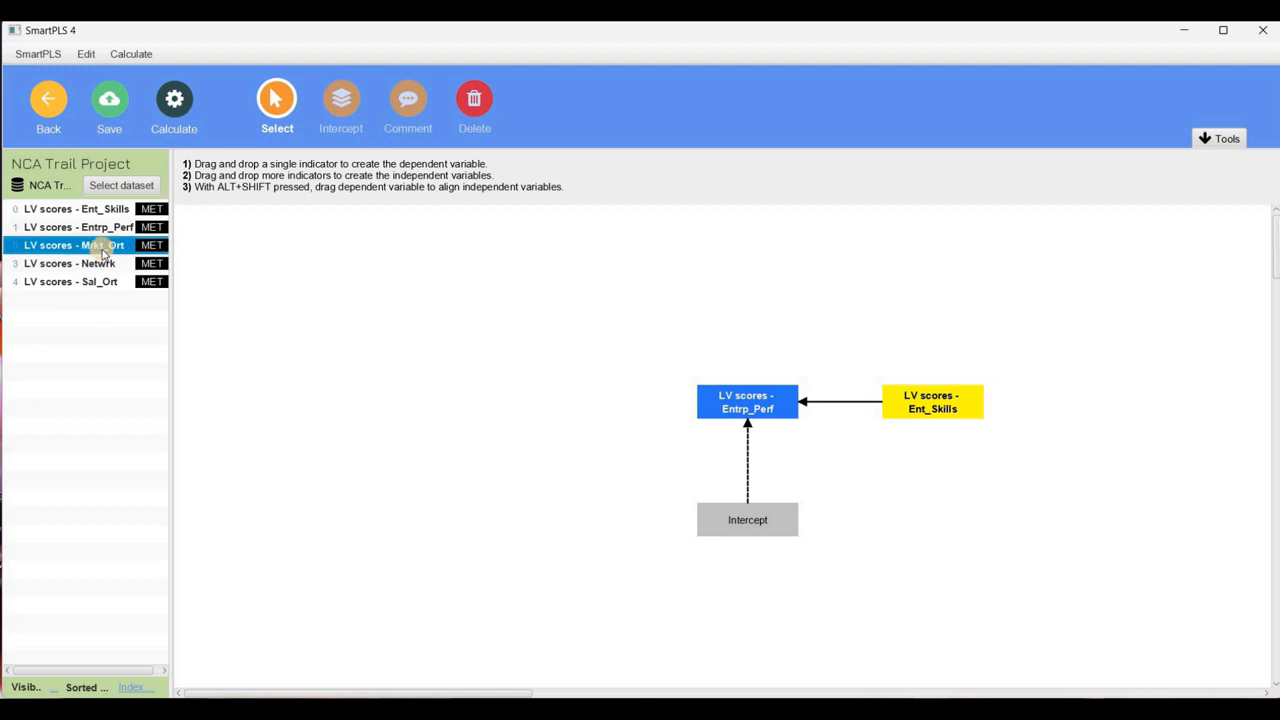
shift+click(96, 283)
drag(96, 283, 746, 398)
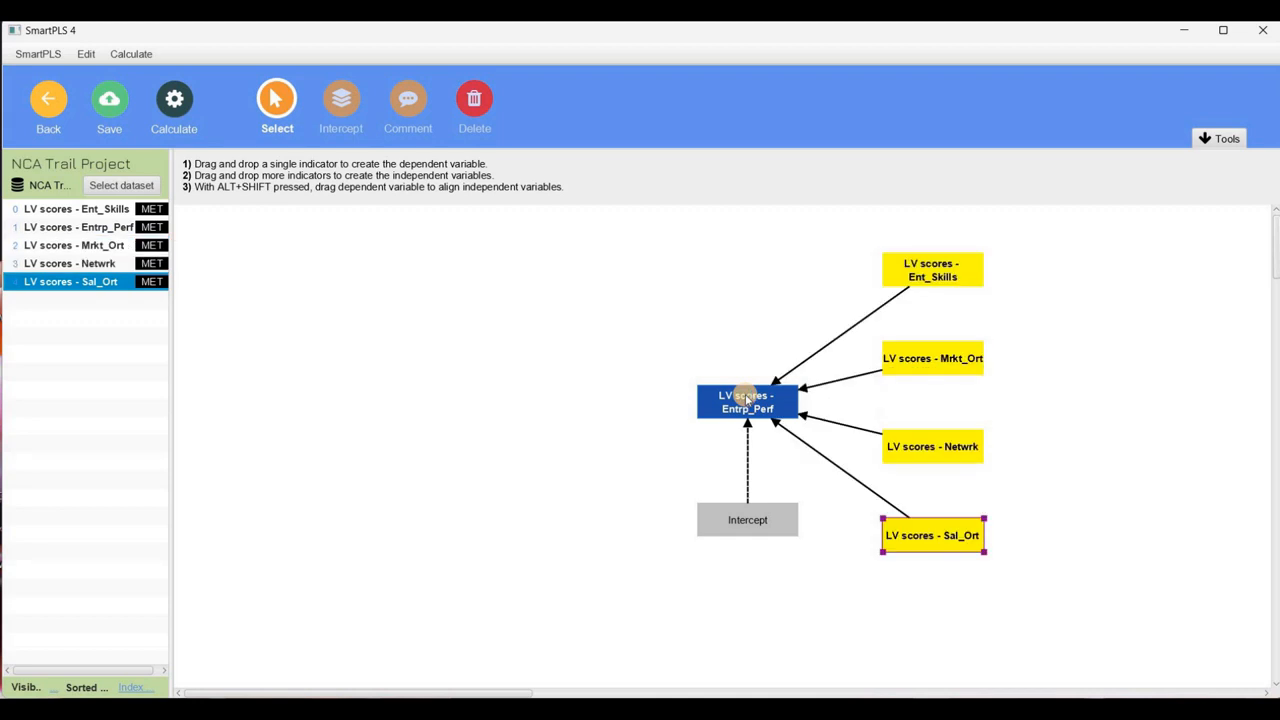
Shorten the caption of the Ent_Skills independent variable to "Ent_Skills" by removing the "LV scores -" prefix
click(940, 276)
double_click(940, 276)
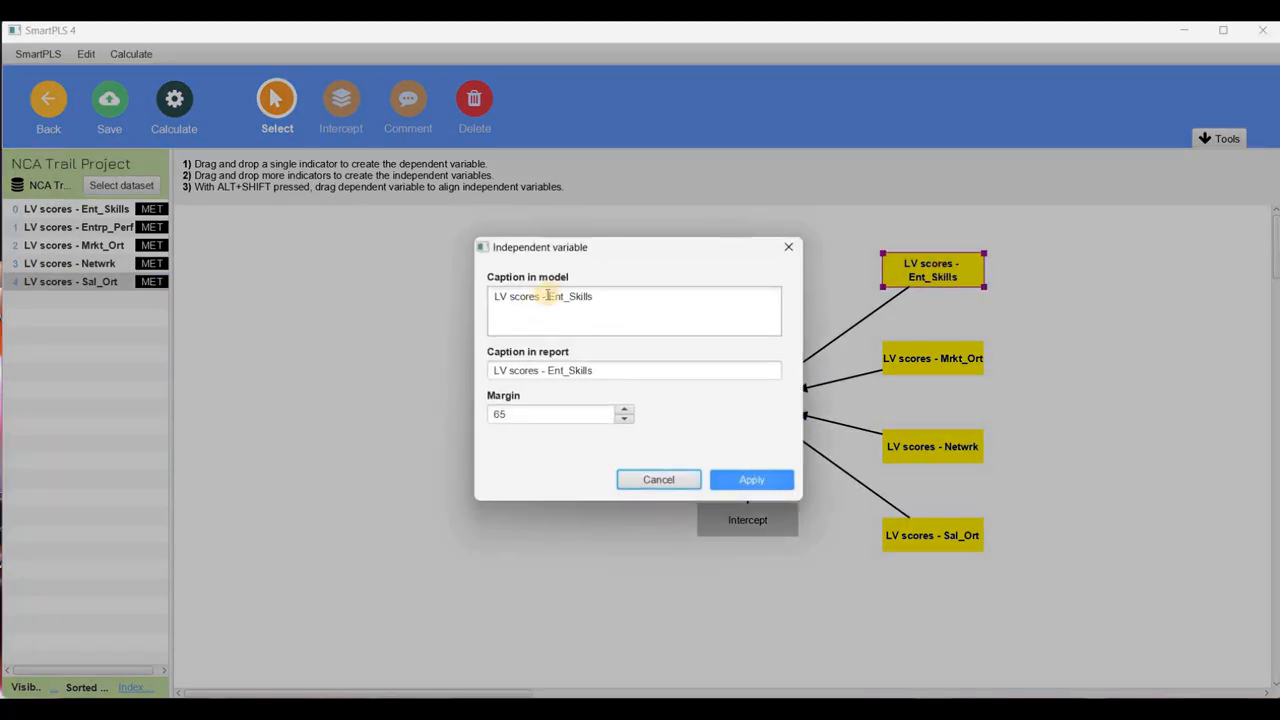
drag(547, 296, 466, 290)
key(BackSpace)
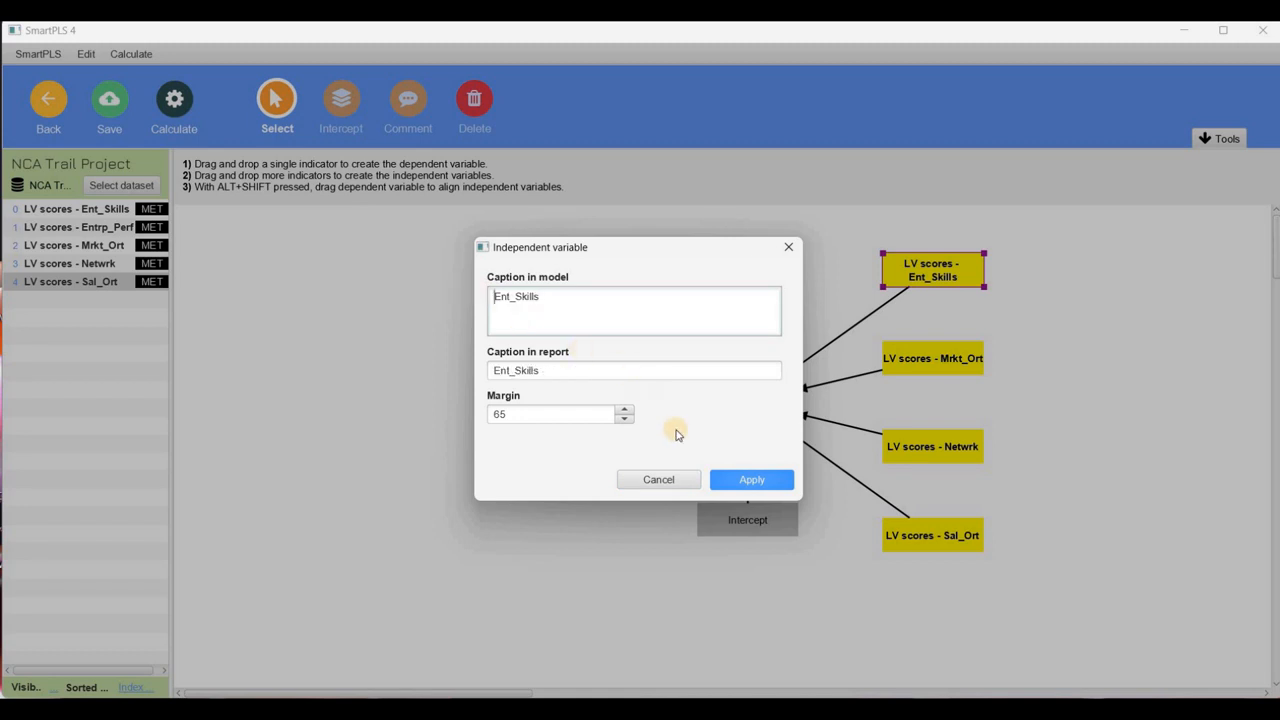
click(720, 478)
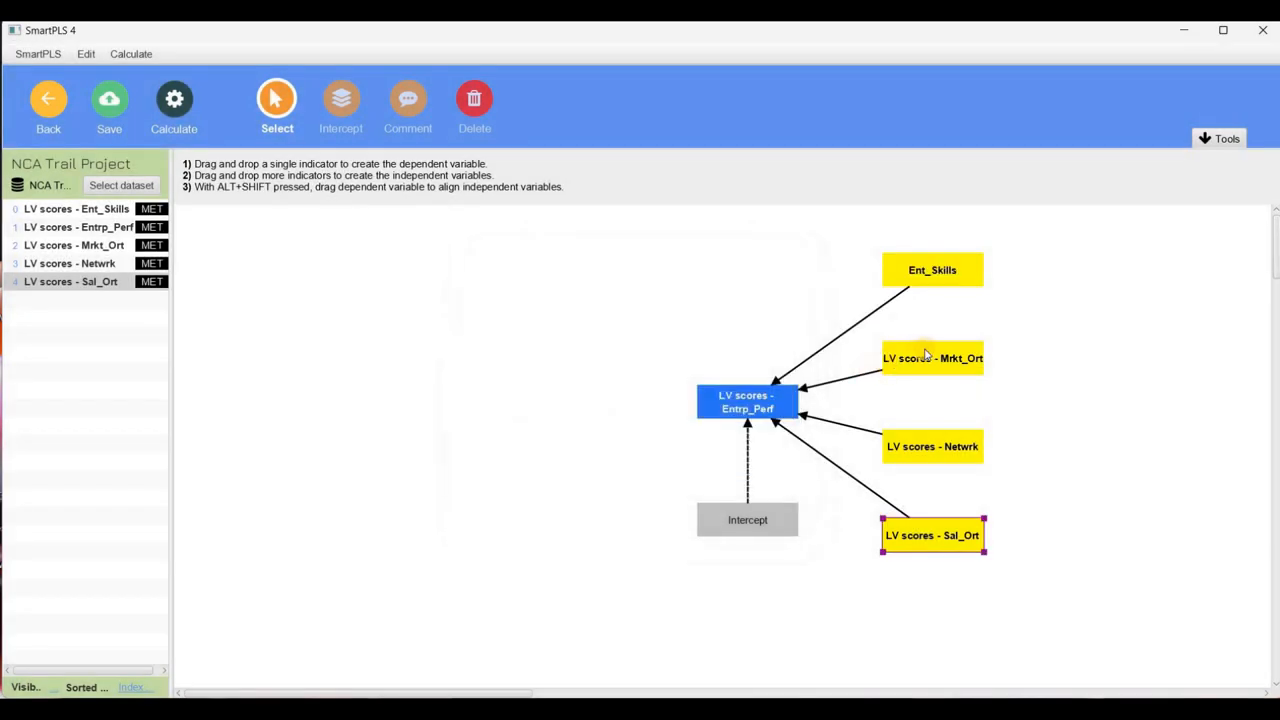
Rename the "LV scores - Mrkt_Ort" independent variable in the model to "Mrkt_Ort"
click(922, 352)
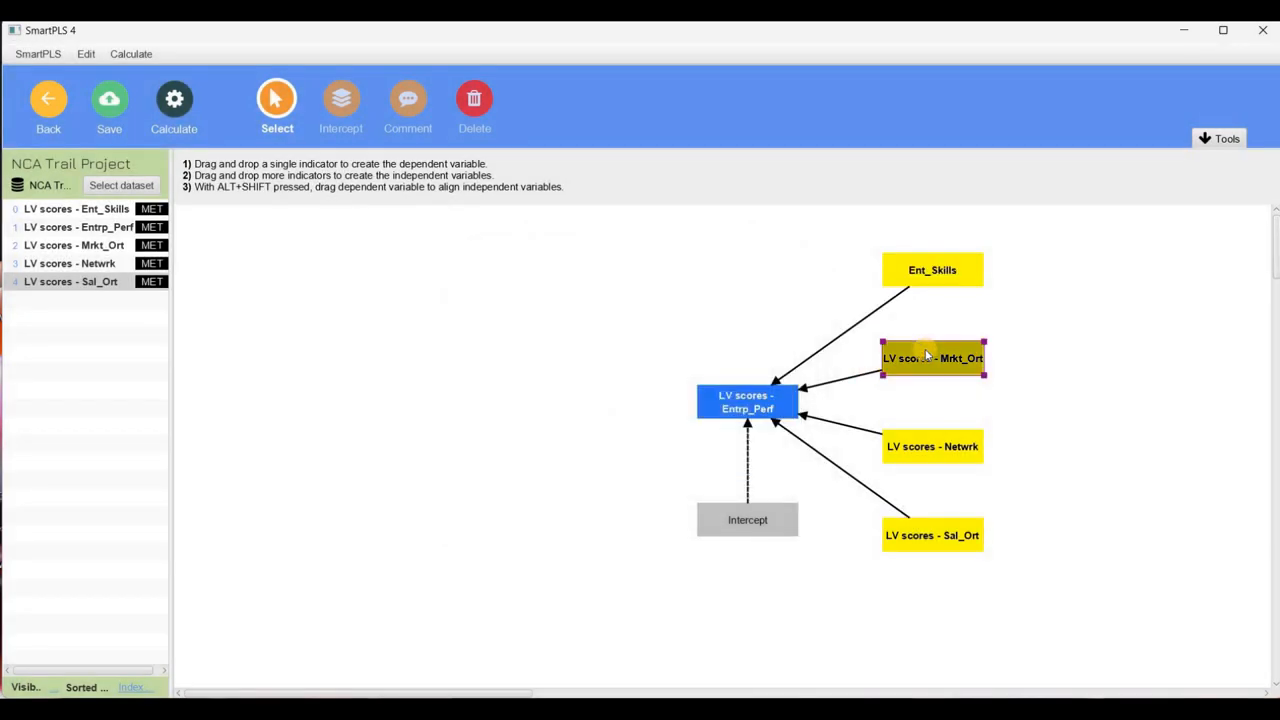
right_click(927, 355)
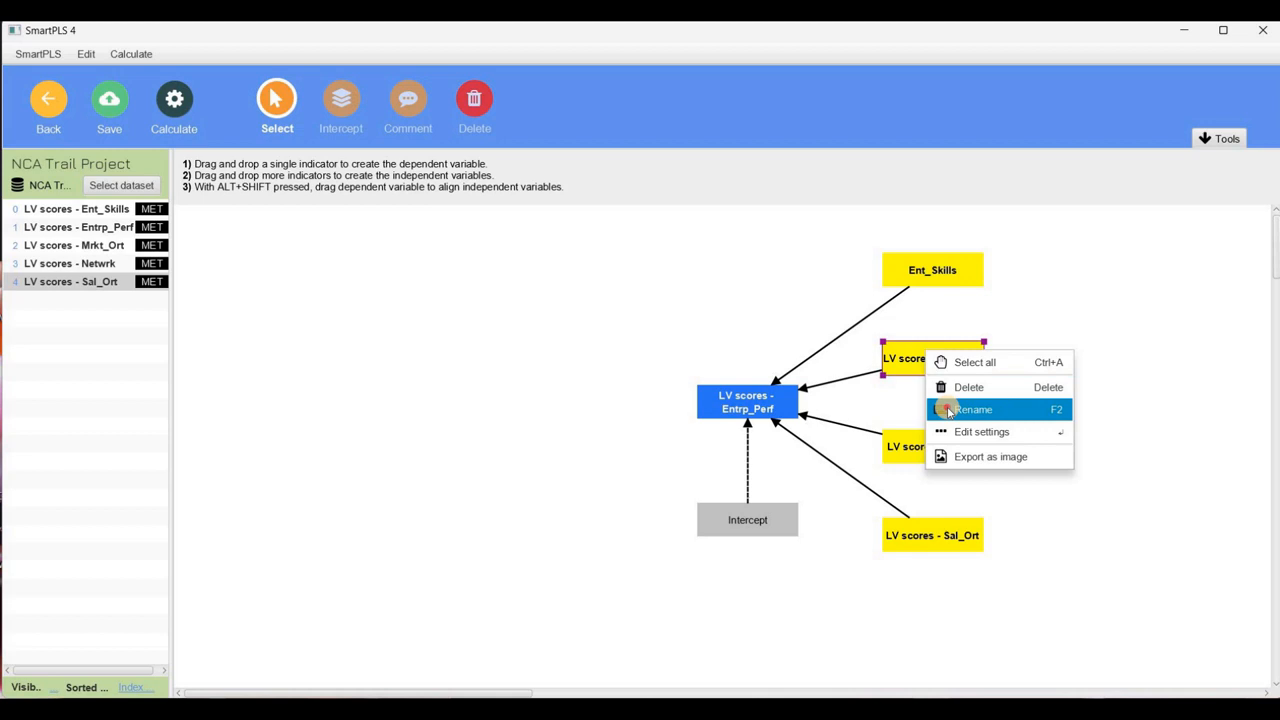
click(950, 410)
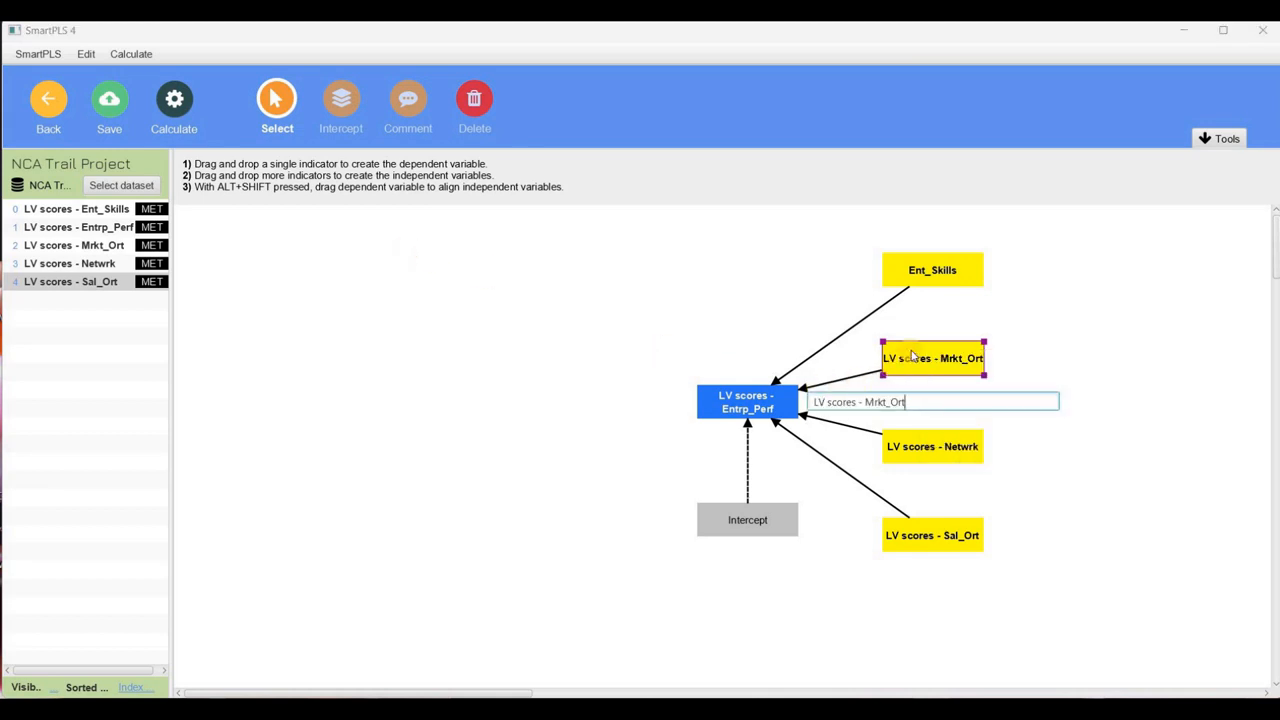
click(860, 401)
key(BackSpace)
key(BackSpace)
key(BackSpace)
key(BackSpace)
key(BackSpace)
key(BackSpace)
key(BackSpace)
key(BackSpace)
key(BackSpace)
key(BackSpace)
key(Delete)
key(Delete)
key(Return)
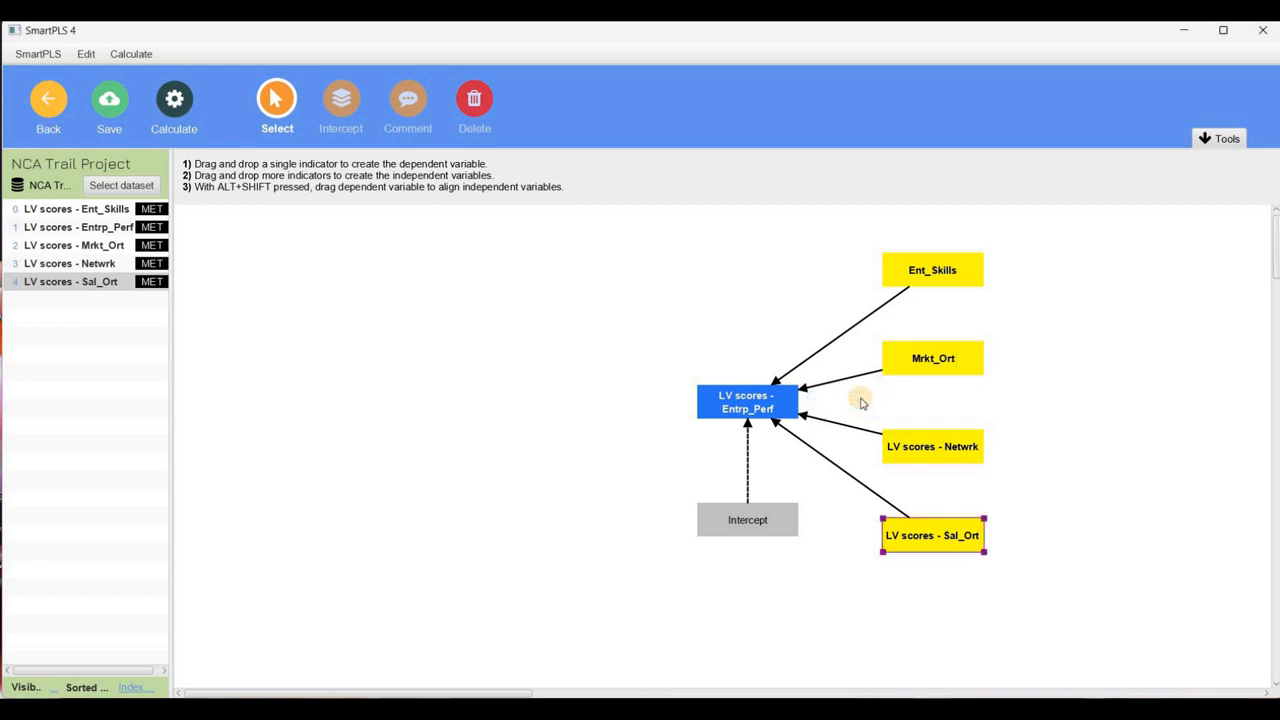
Change the model and report captions of the Netwrk independent variable to just "Netwrk"
click(944, 449)
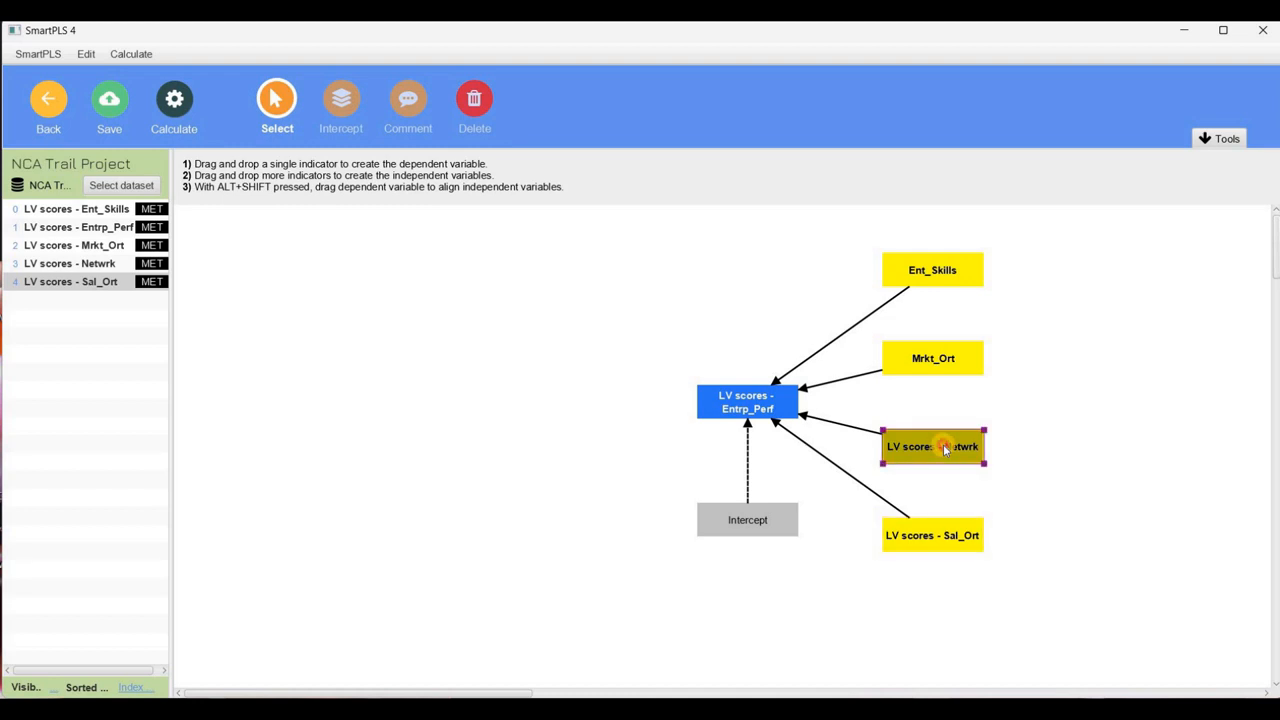
double_click(944, 449)
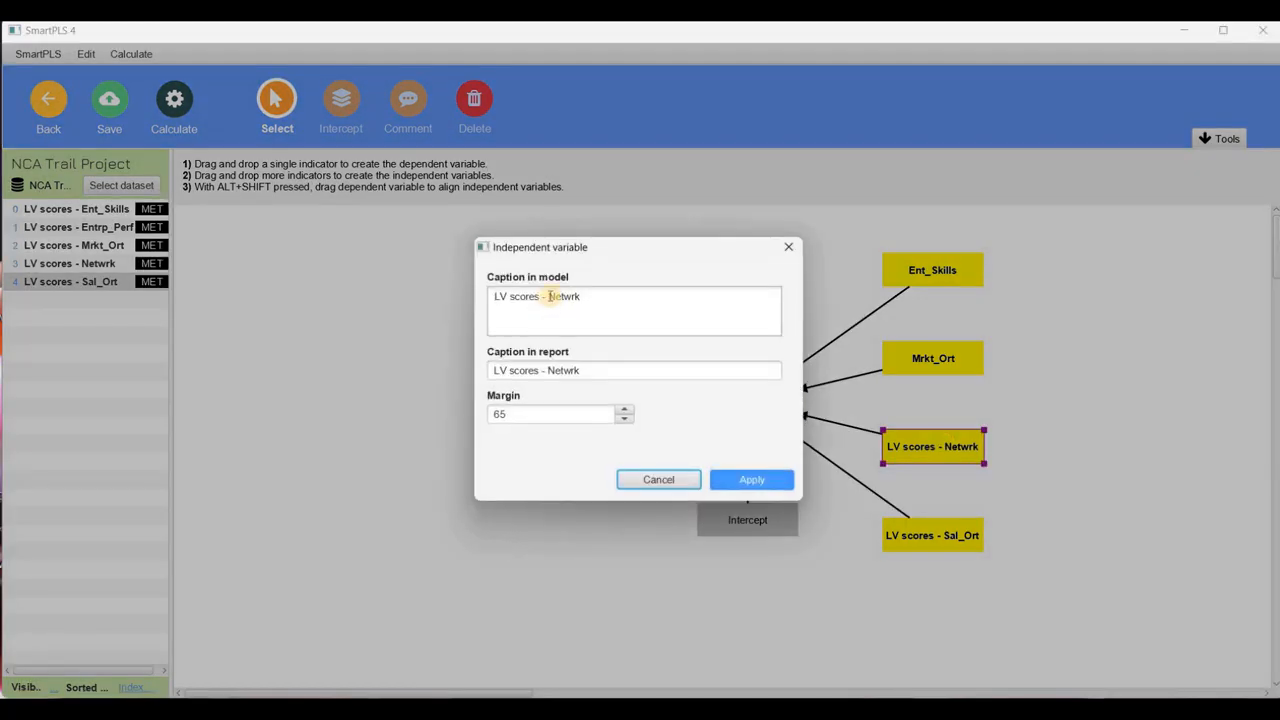
click(549, 296)
key(BackSpace)
key(BackSpace)
key(BackSpace)
key(BackSpace)
key(BackSpace)
key(BackSpace)
key(BackSpace)
key(BackSpace)
key(BackSpace)
key(BackSpace)
key(BackSpace)
key(BackSpace)
click(716, 486)
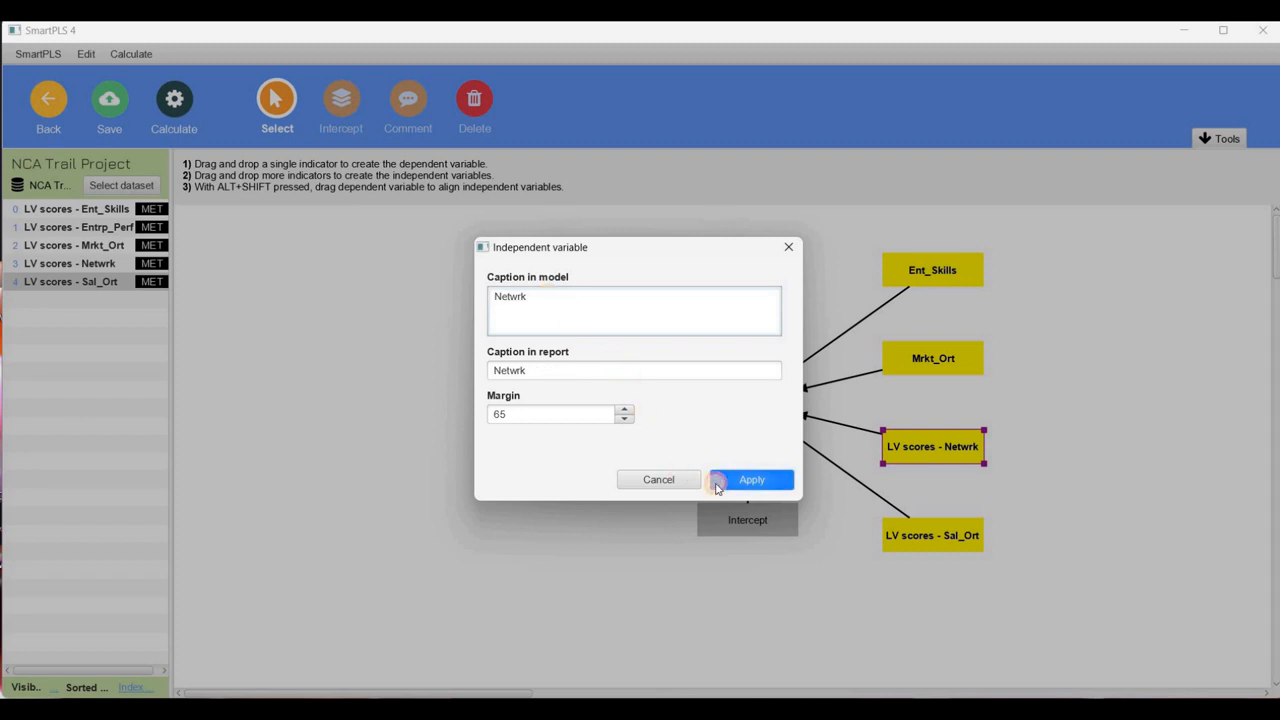
Rename the "LV scores - Sal_Ort" independent variable in the model to "Sal_Ort"
click(920, 538)
right_click(922, 540)
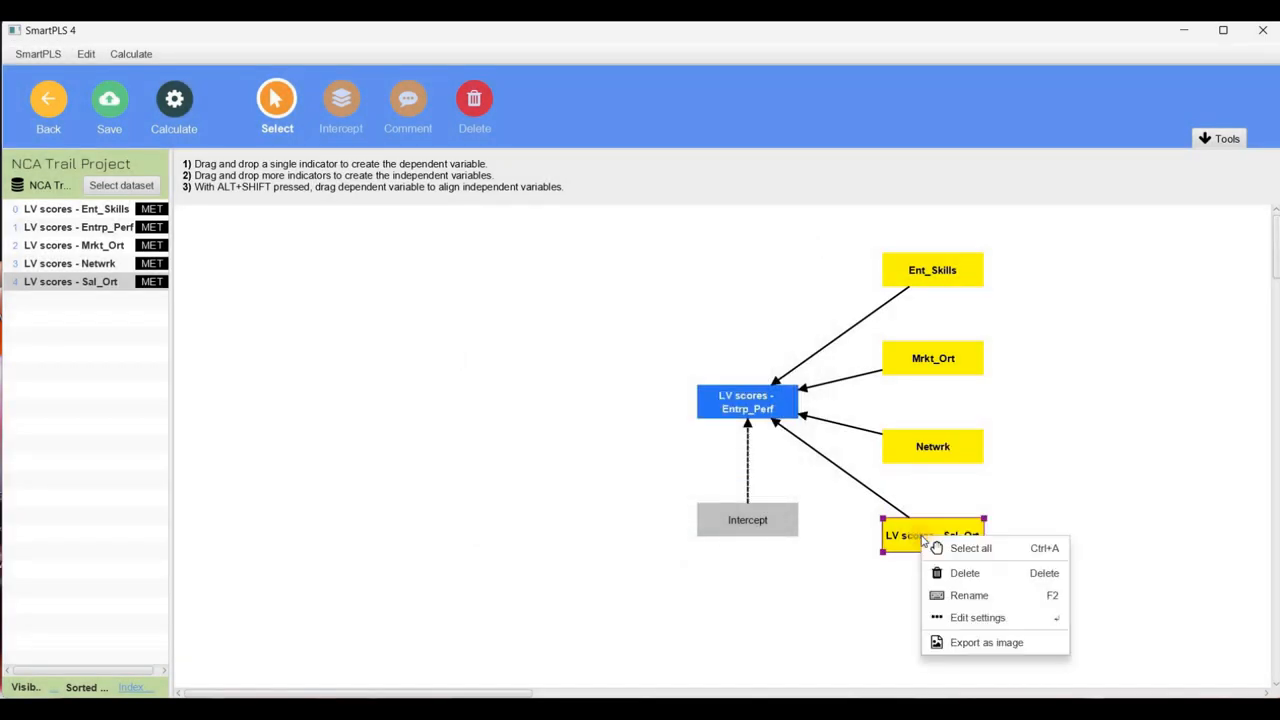
click(940, 595)
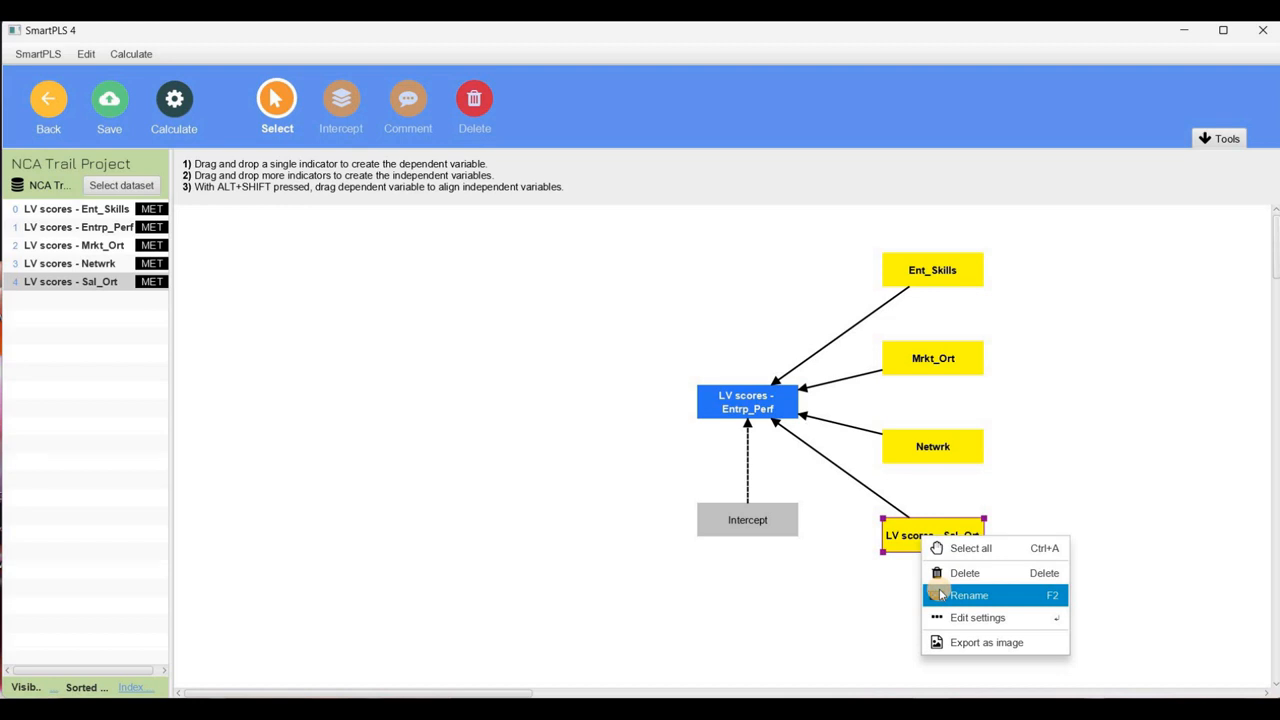
key(Left)
key(Left)
key(Left)
key(Left)
key(Left)
key(Left)
key(Left)
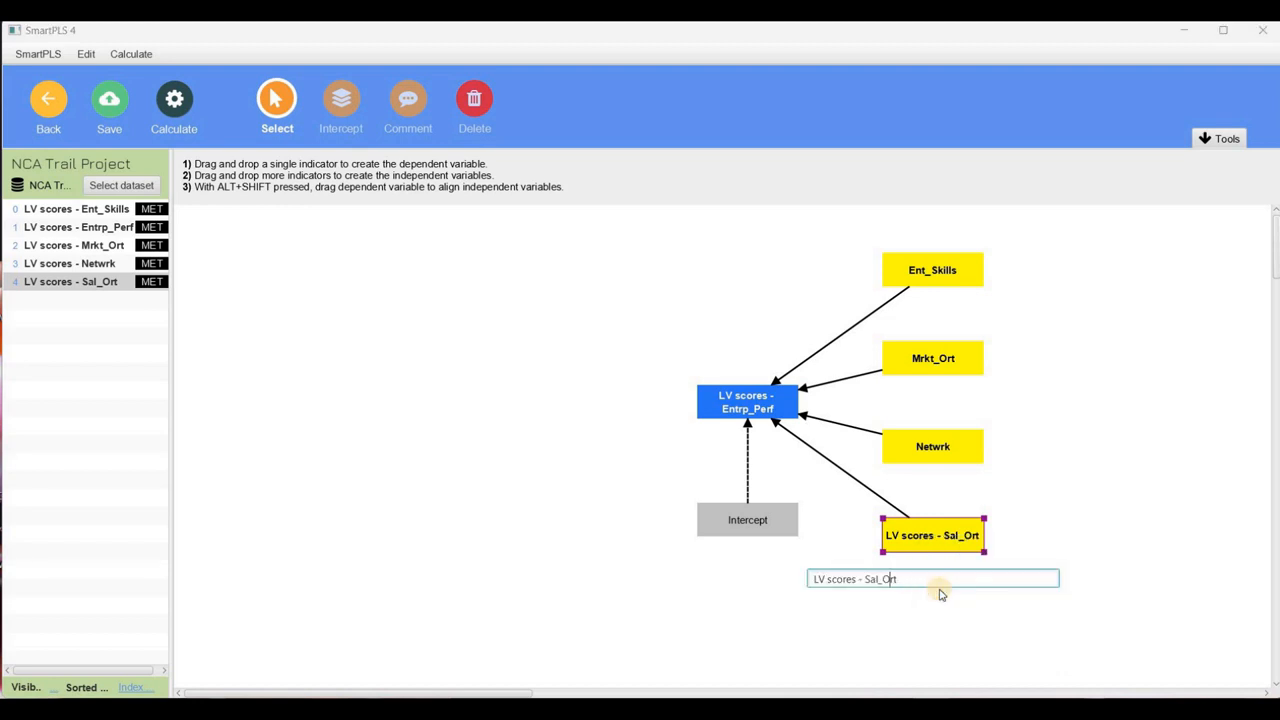
key(BackSpace)
key(BackSpace)
key(BackSpace)
key(BackSpace)
key(BackSpace)
key(BackSpace)
key(BackSpace)
key(BackSpace)
key(BackSpace)
key(BackSpace)
key(BackSpace)
key(BackSpace)
key(Return)
Shorten the dependent variable's caption to "Entrp_Perf" by removing its "LV scores -" prefix
click(765, 409)
right_click(765, 409)
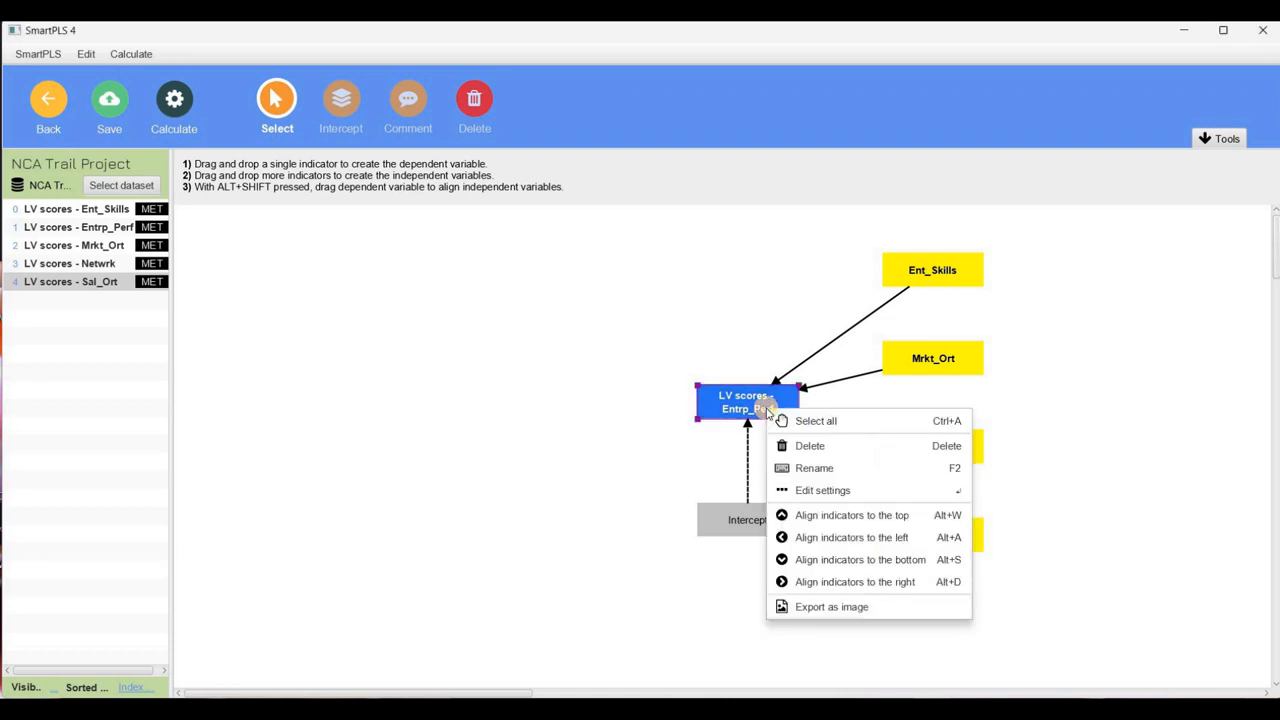
click(807, 491)
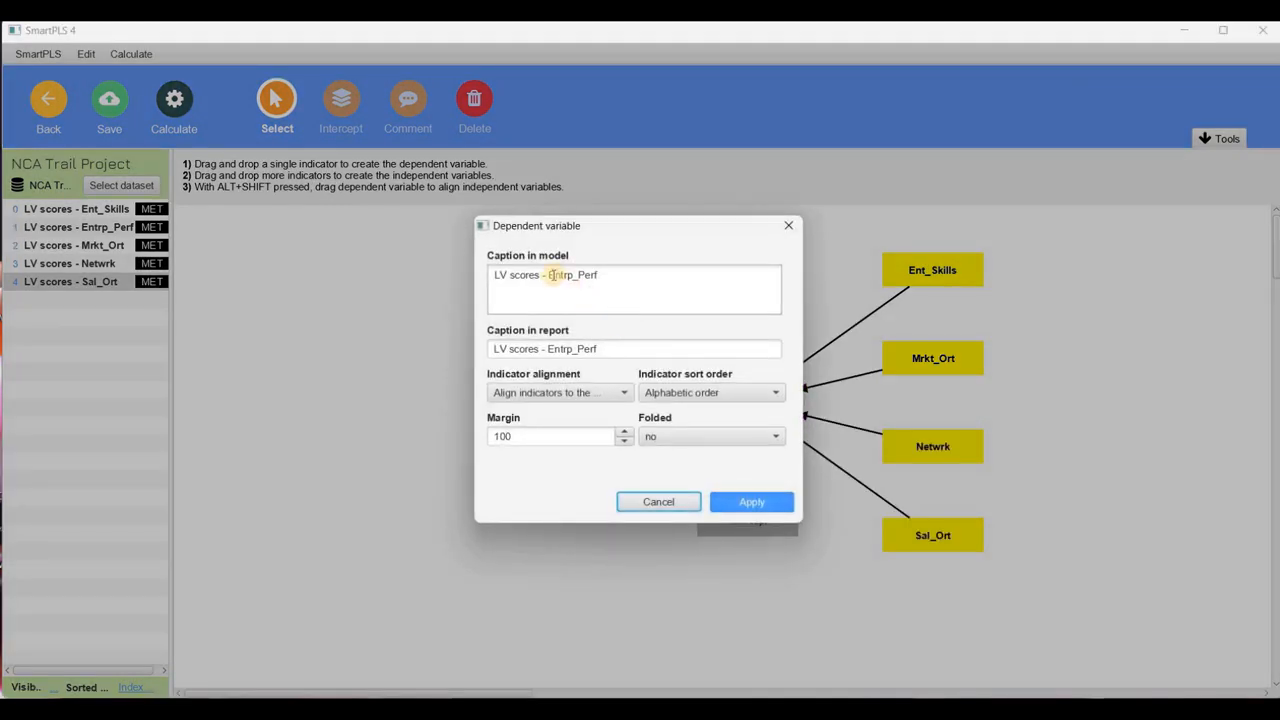
click(553, 274)
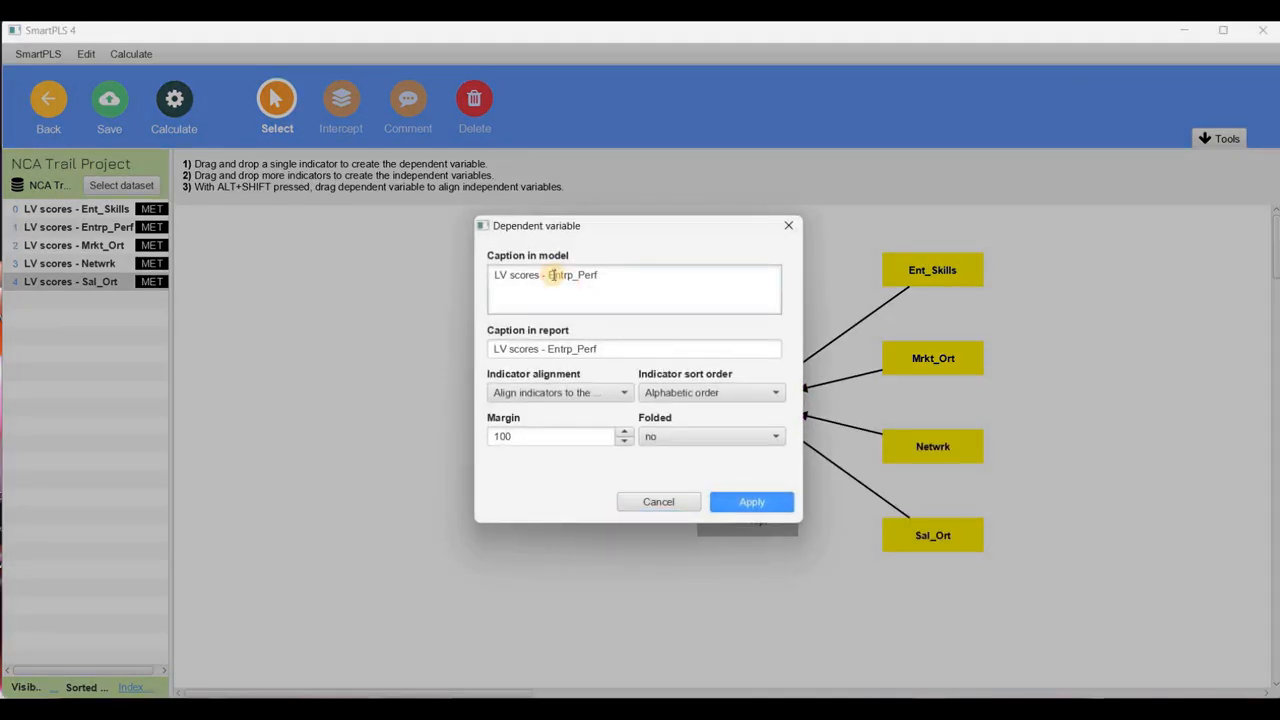
key(BackSpace)
key(BackSpace)
key(BackSpace)
key(BackSpace)
key(BackSpace)
key(BackSpace)
key(BackSpace)
key(BackSpace)
key(BackSpace)
key(BackSpace)
key(BackSpace)
key(BackSpace)
click(740, 505)
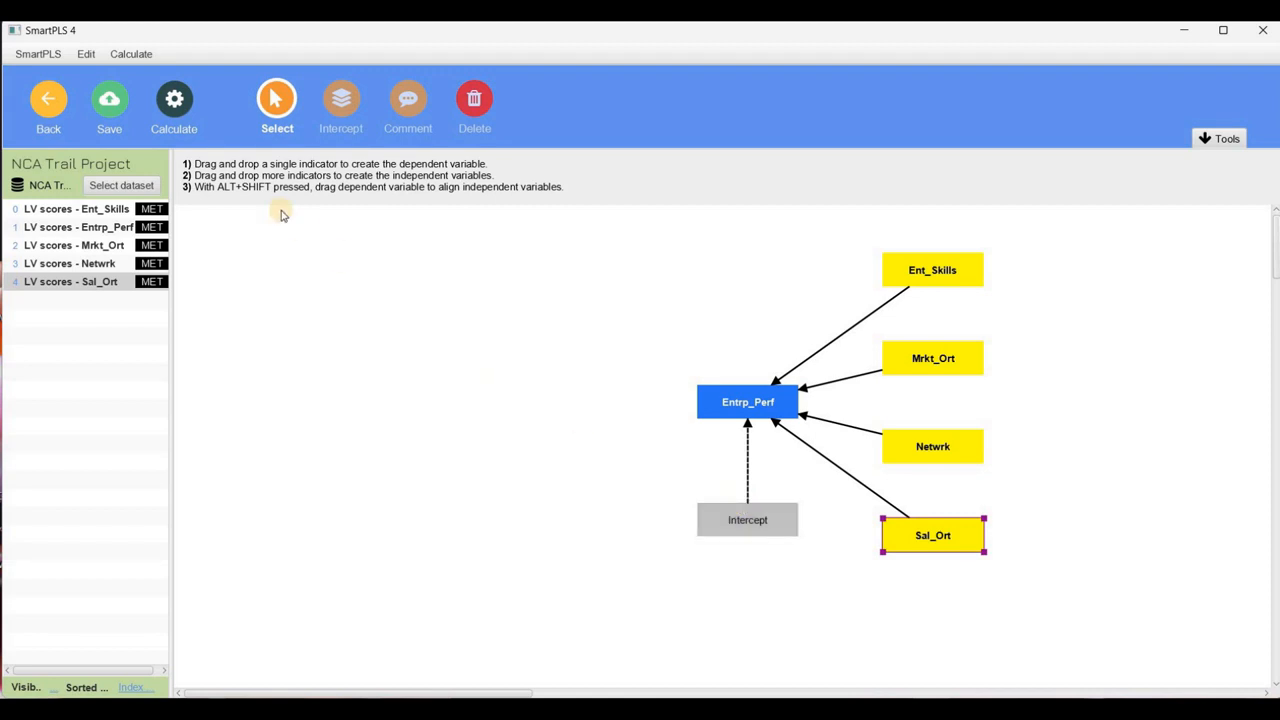
Adjust the number of steps for the bottleneck tables and run the necessary condition analysis (NCA) on the regression model
click(172, 97)
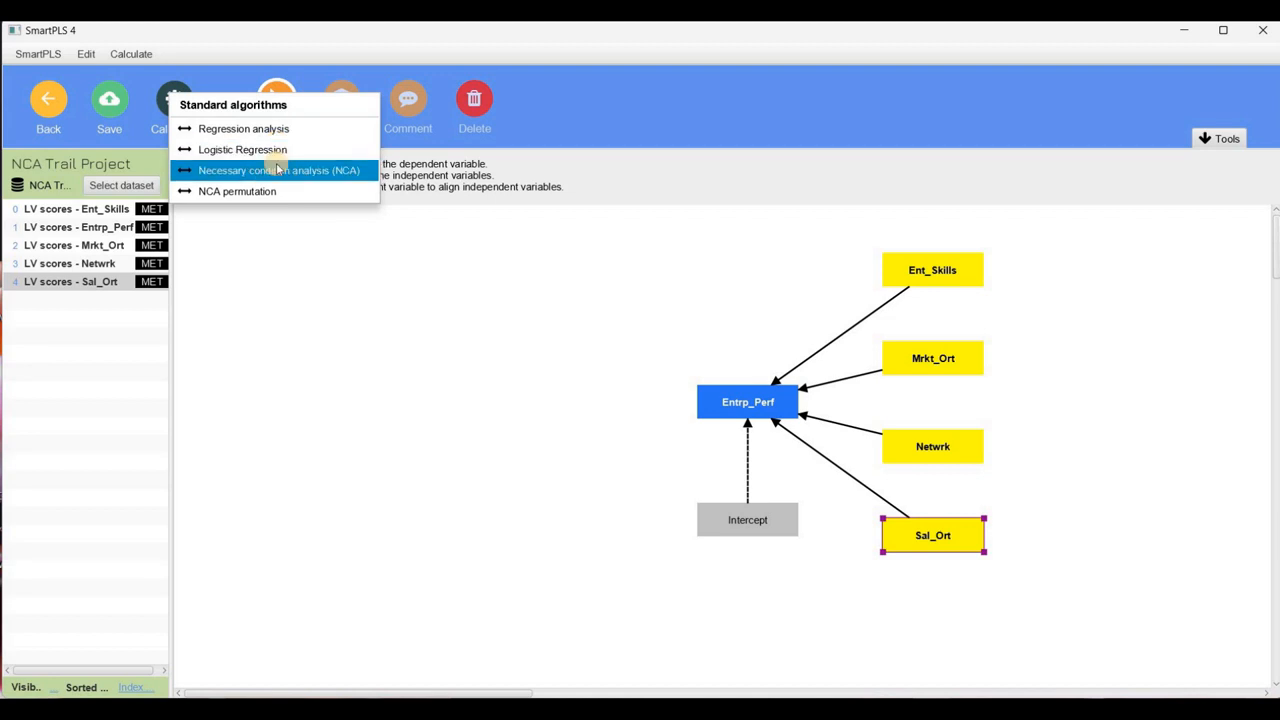
click(278, 170)
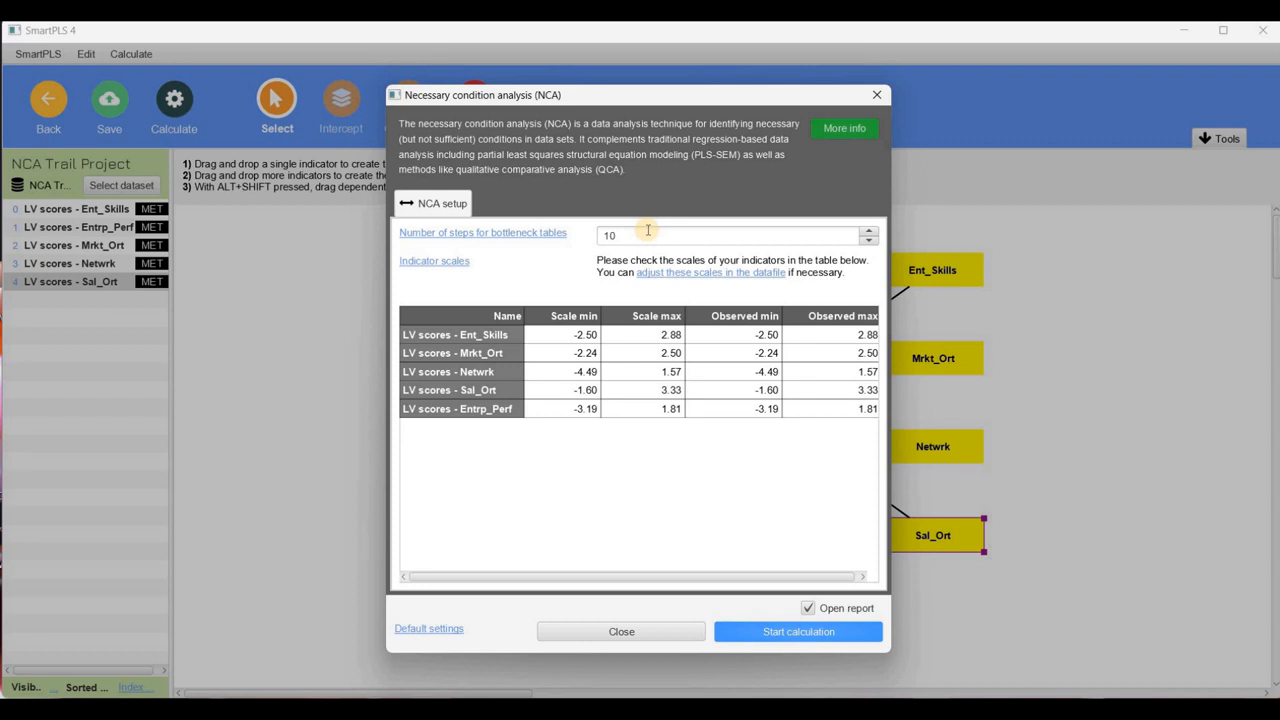
click(868, 232)
click(868, 234)
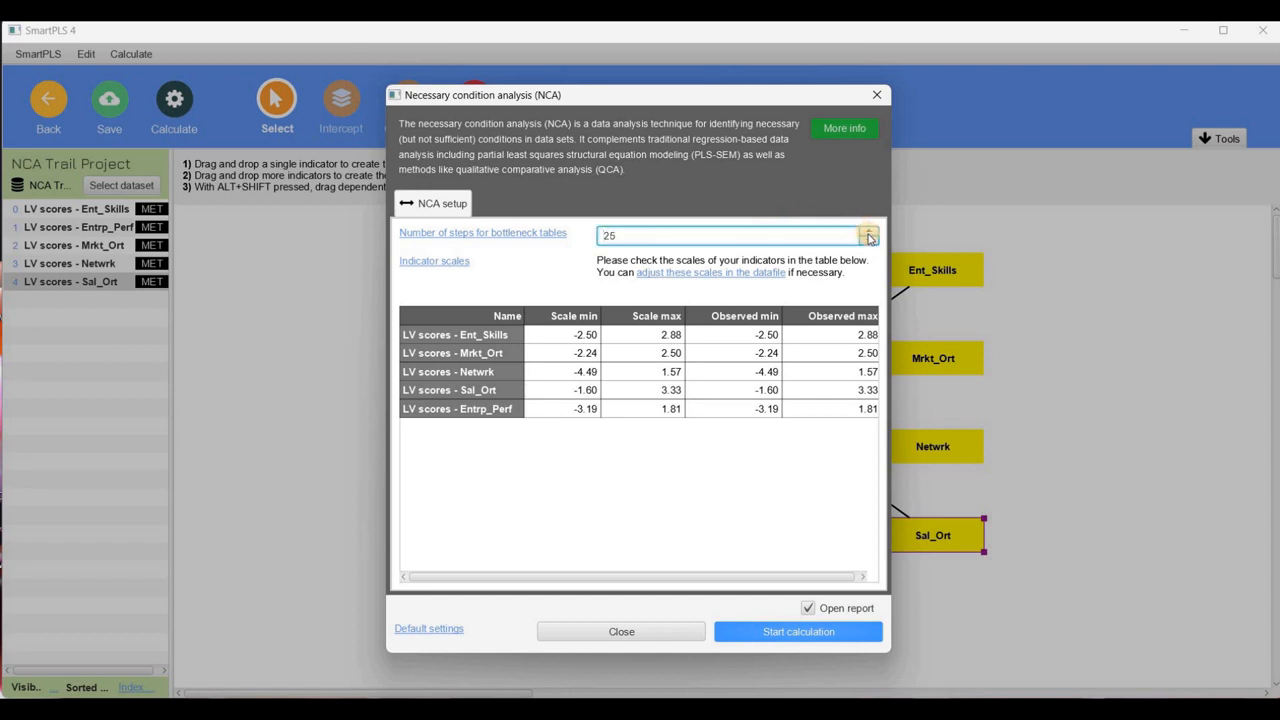
click(868, 237)
click(868, 242)
click(868, 242)
click(868, 242)
click(738, 637)
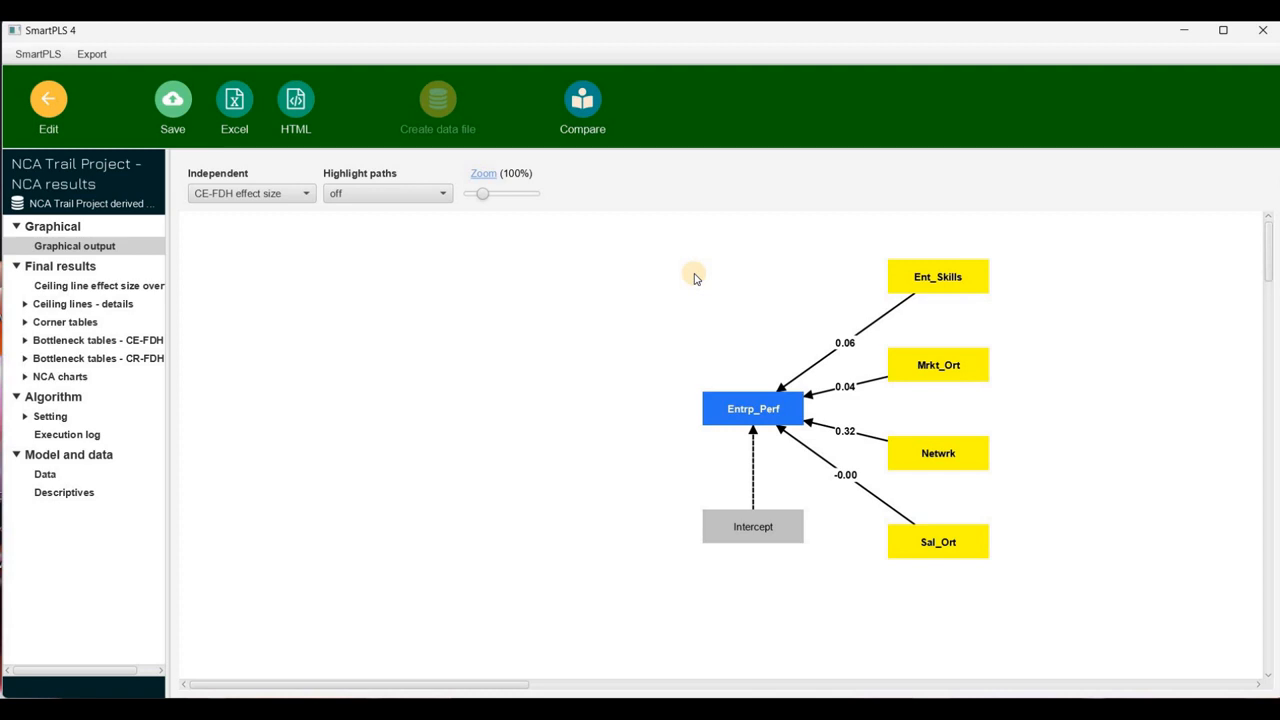
Review the ceiling line effect size overview and the CE-FDH ceiling line details in the NCA results
click(940, 364)
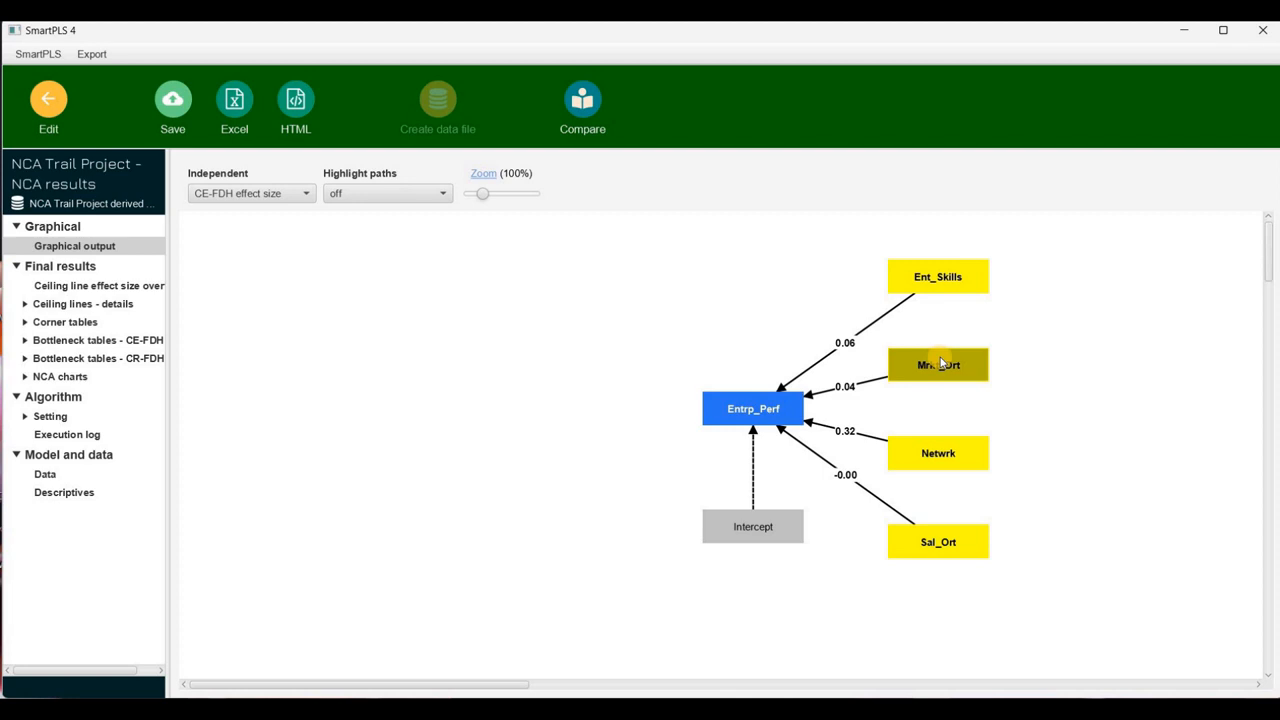
click(93, 287)
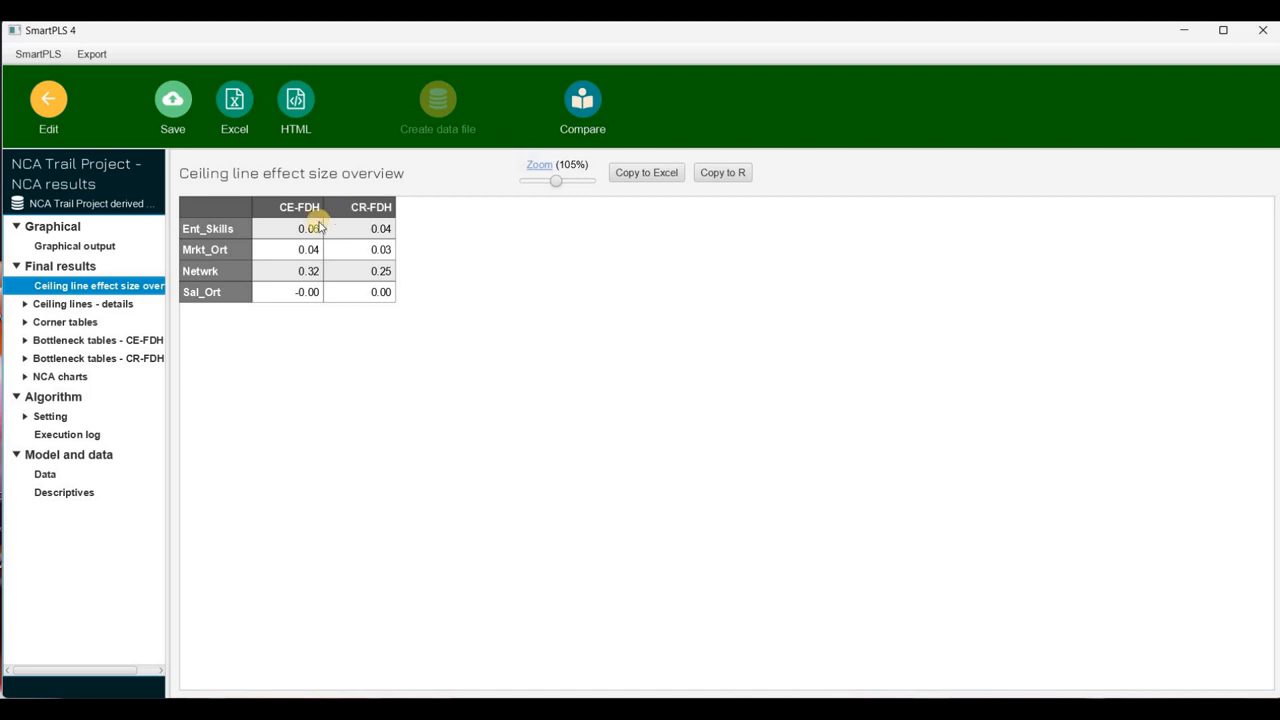
click(108, 307)
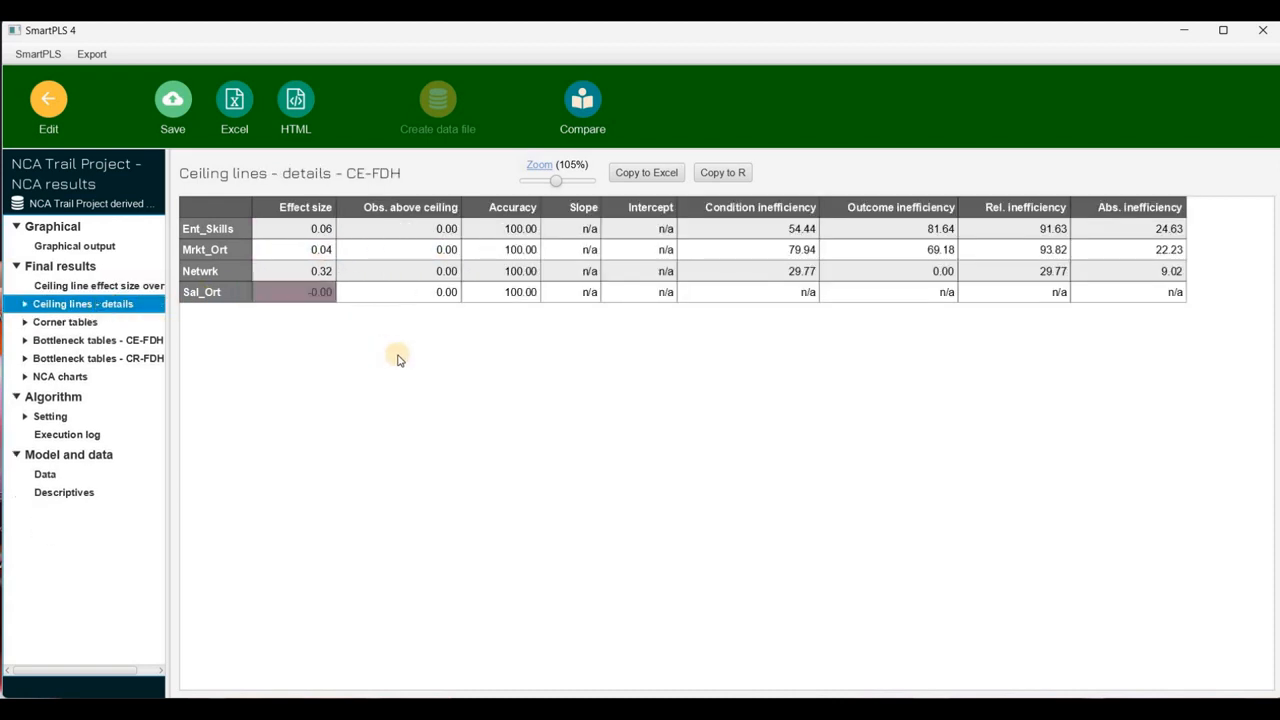
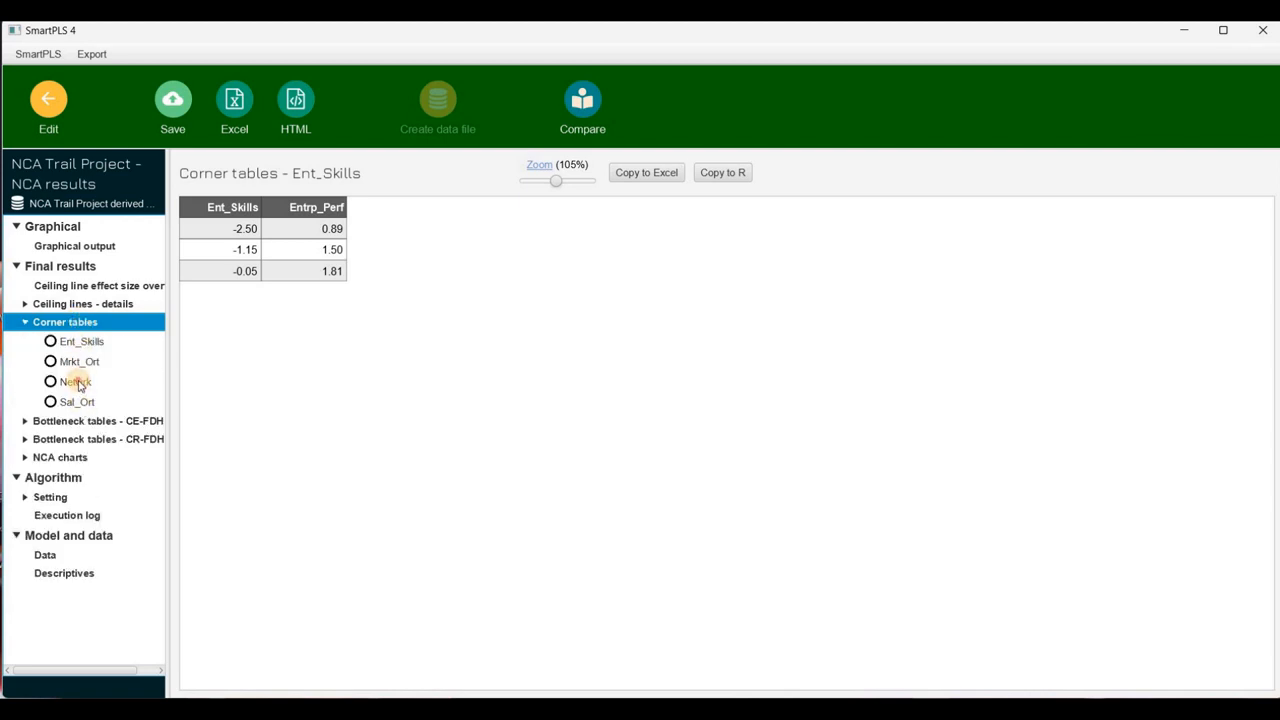
Review the corner tables for Netwrk and Mrkt_Ort and the CE-FDH bottleneck tables' values and percentiles
click(77, 383)
click(82, 364)
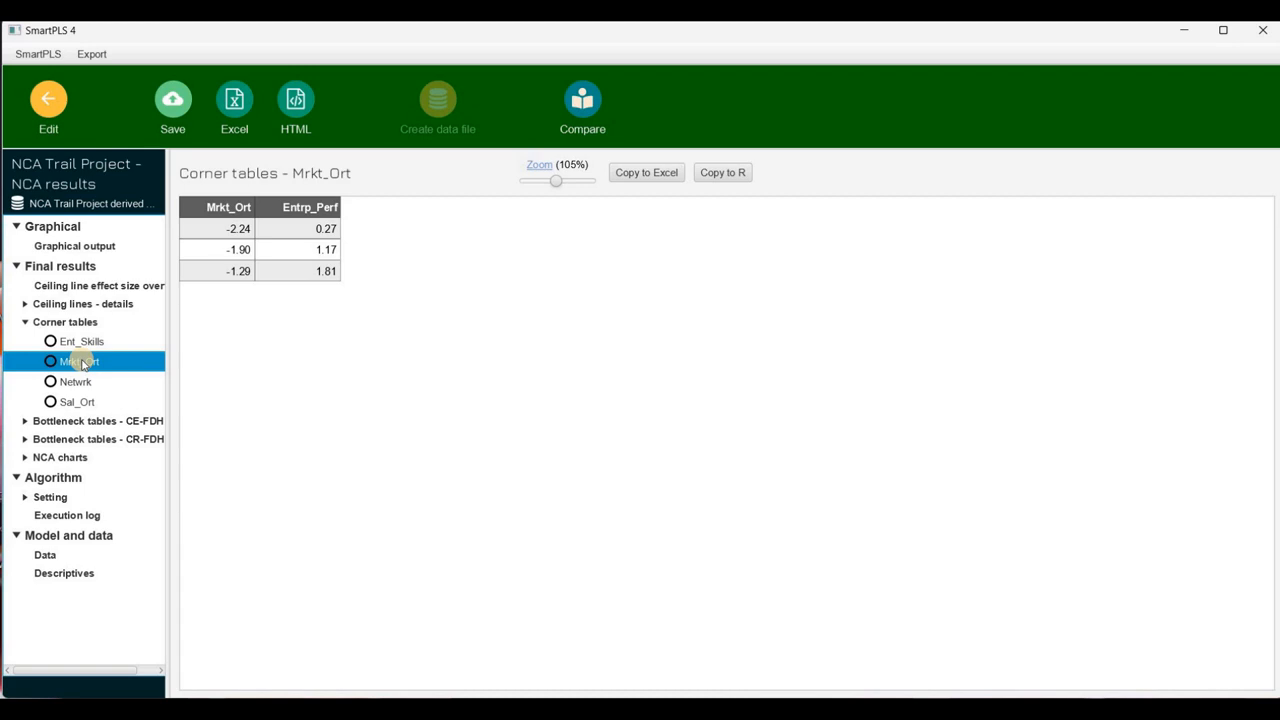
click(82, 422)
click(82, 424)
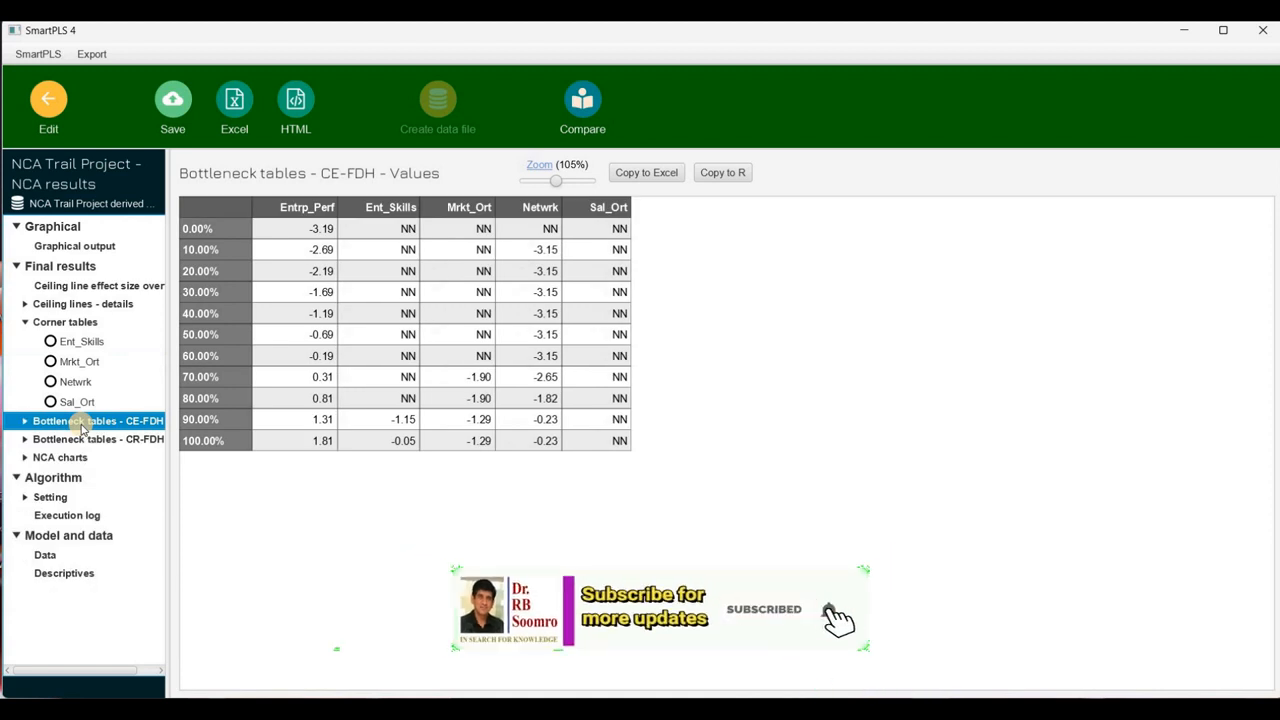
click(82, 424)
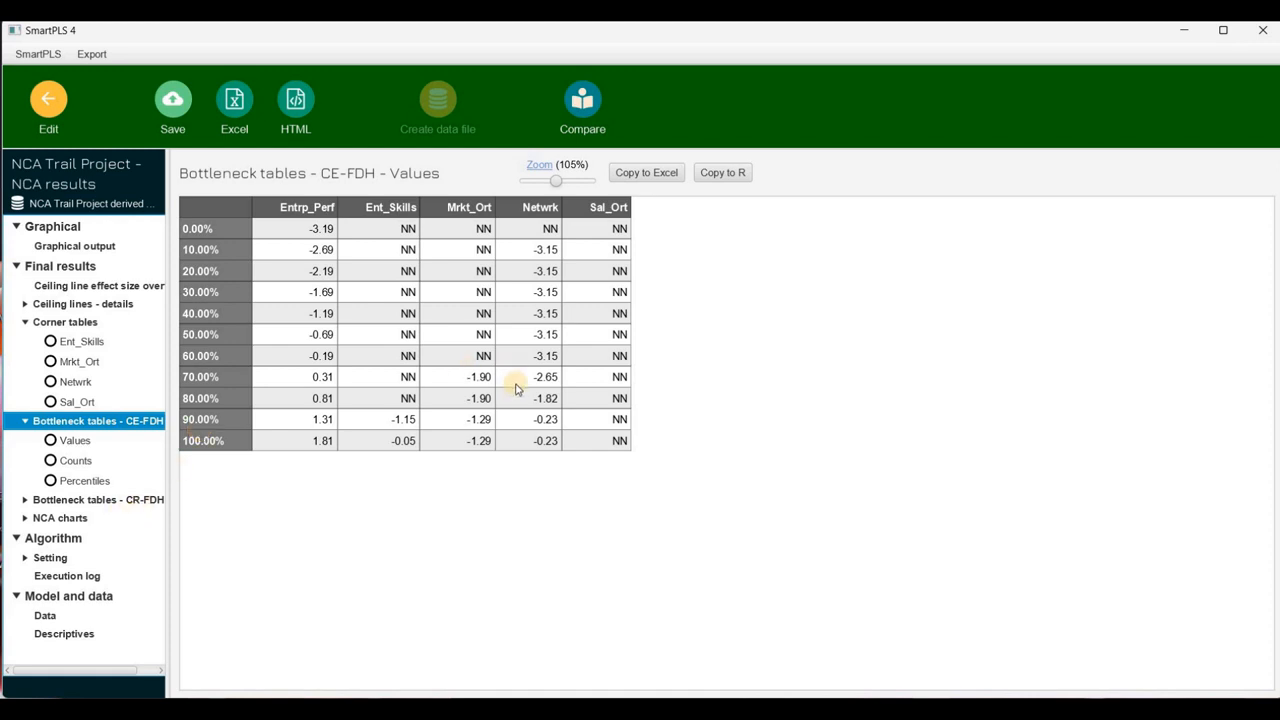
click(86, 484)
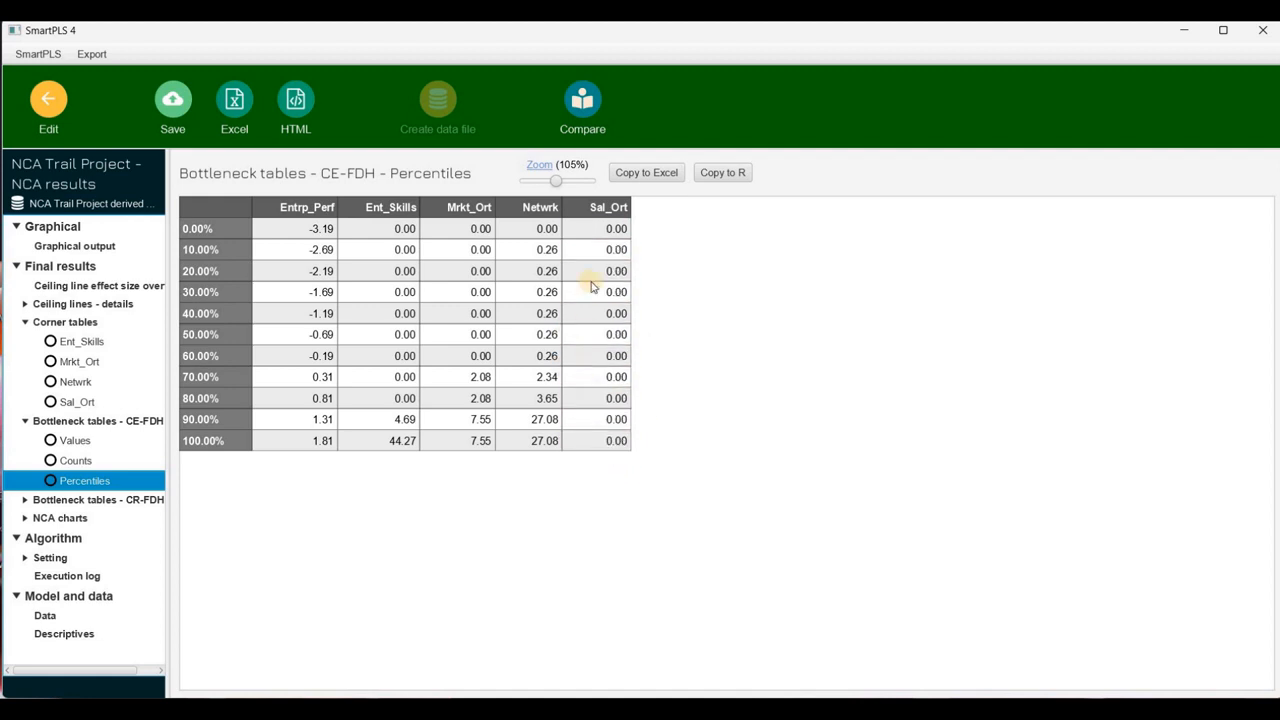
Examine the graphical output and the Ent_Skills NCA ceiling line chart with its CR-FDH, CE-FDH and Observations series
click(76, 247)
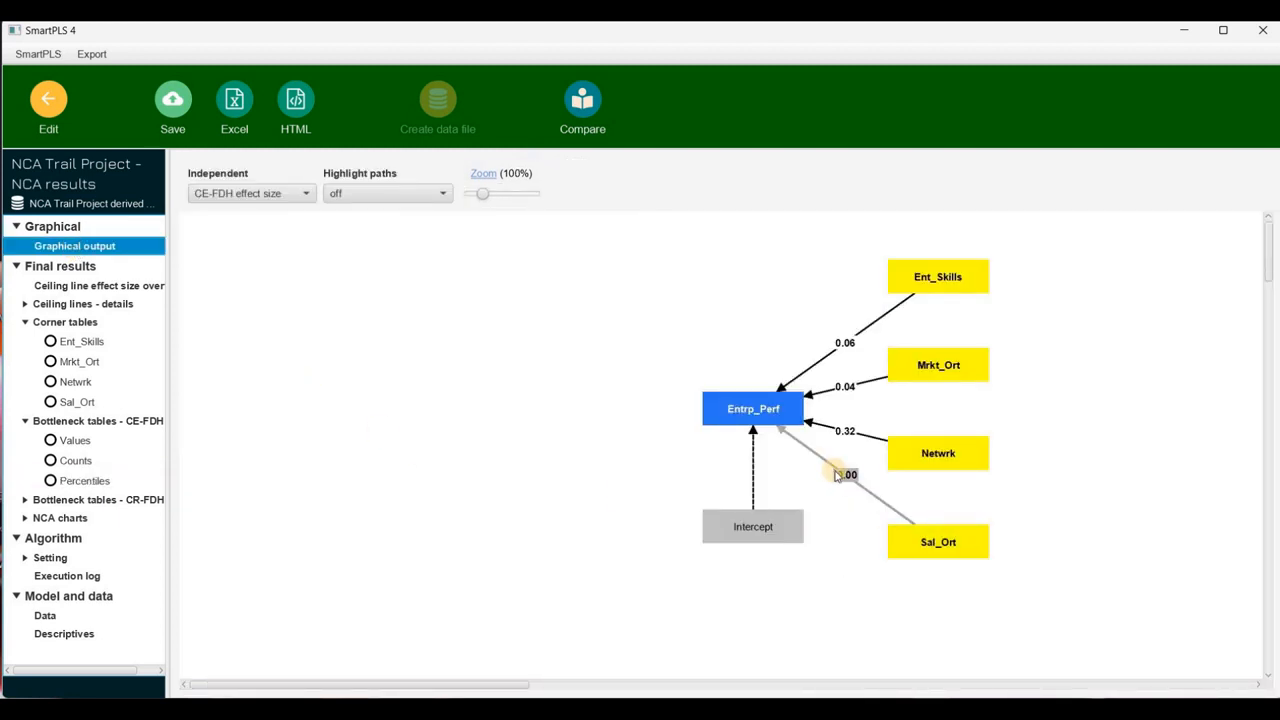
click(72, 525)
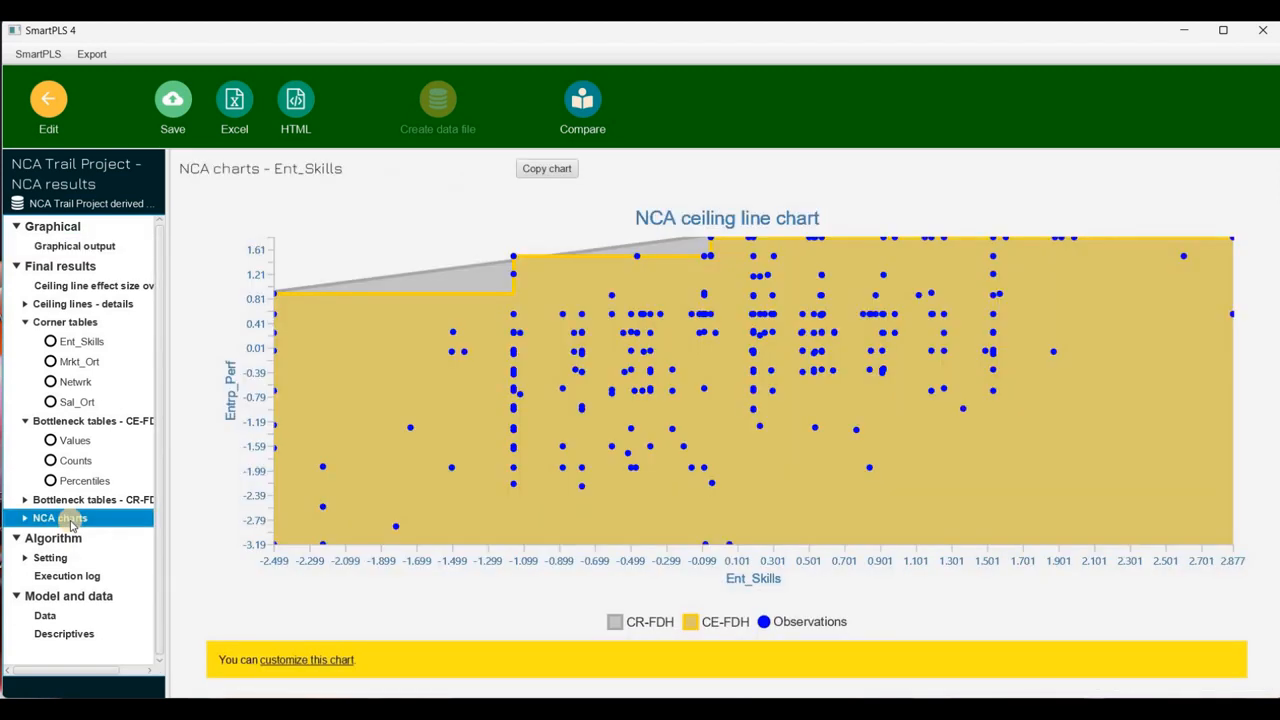
double_click(72, 522)
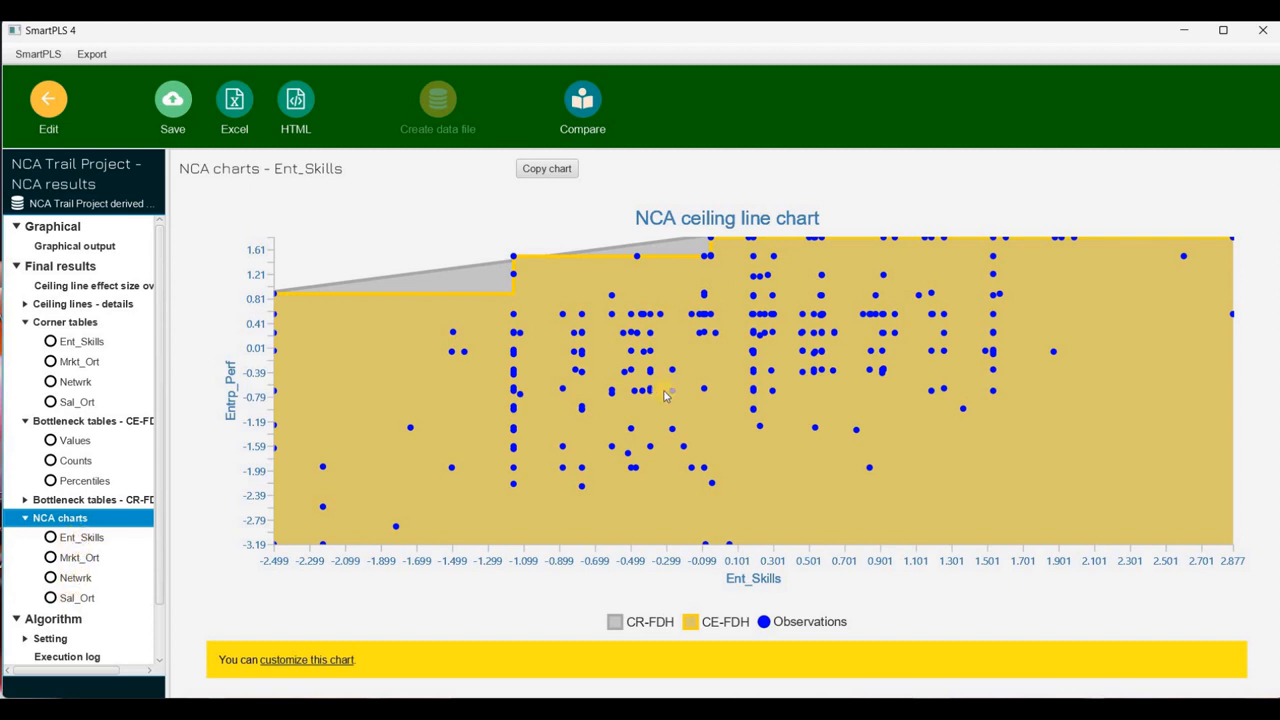
click(617, 631)
click(617, 631)
click(690, 626)
click(690, 626)
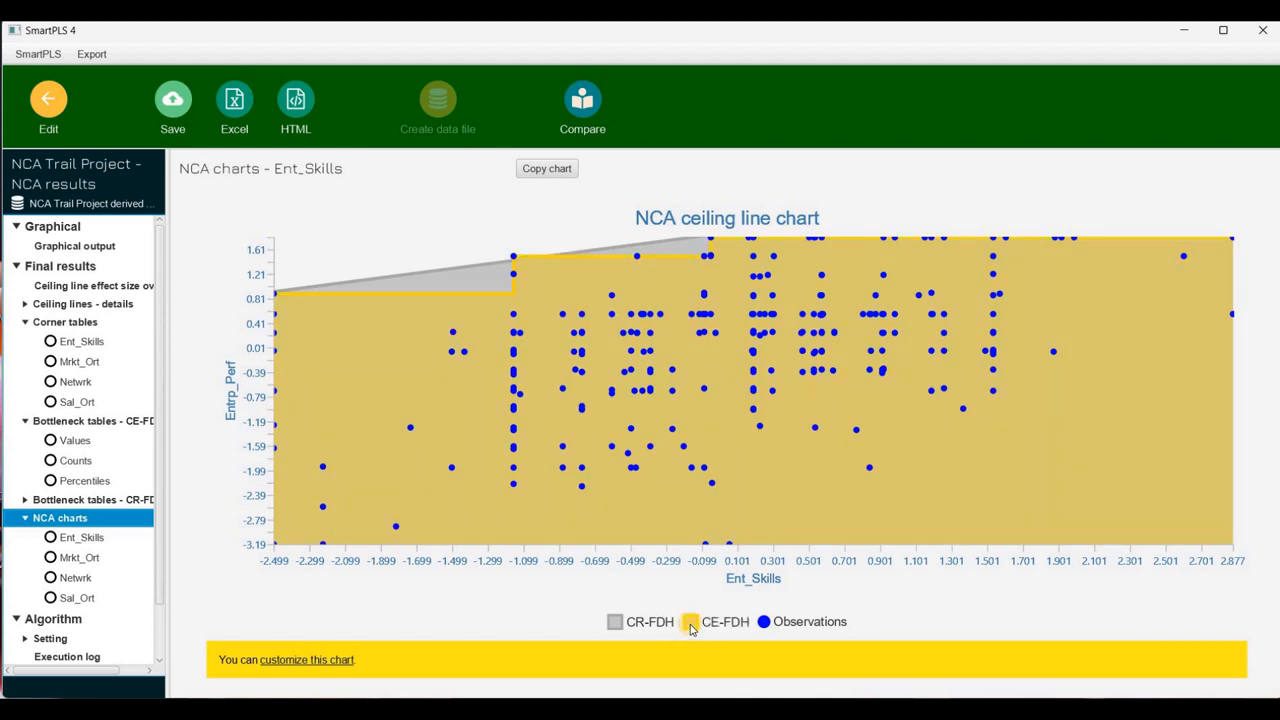
click(765, 623)
click(765, 623)
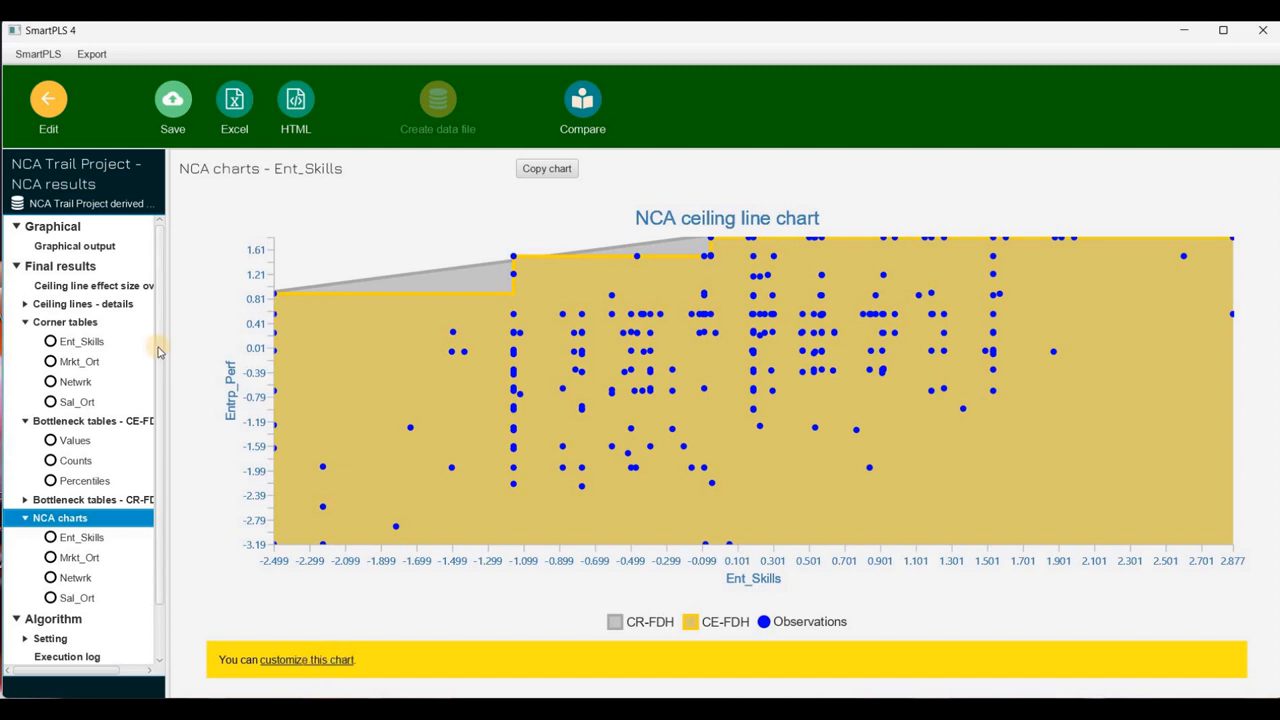
click(66, 246)
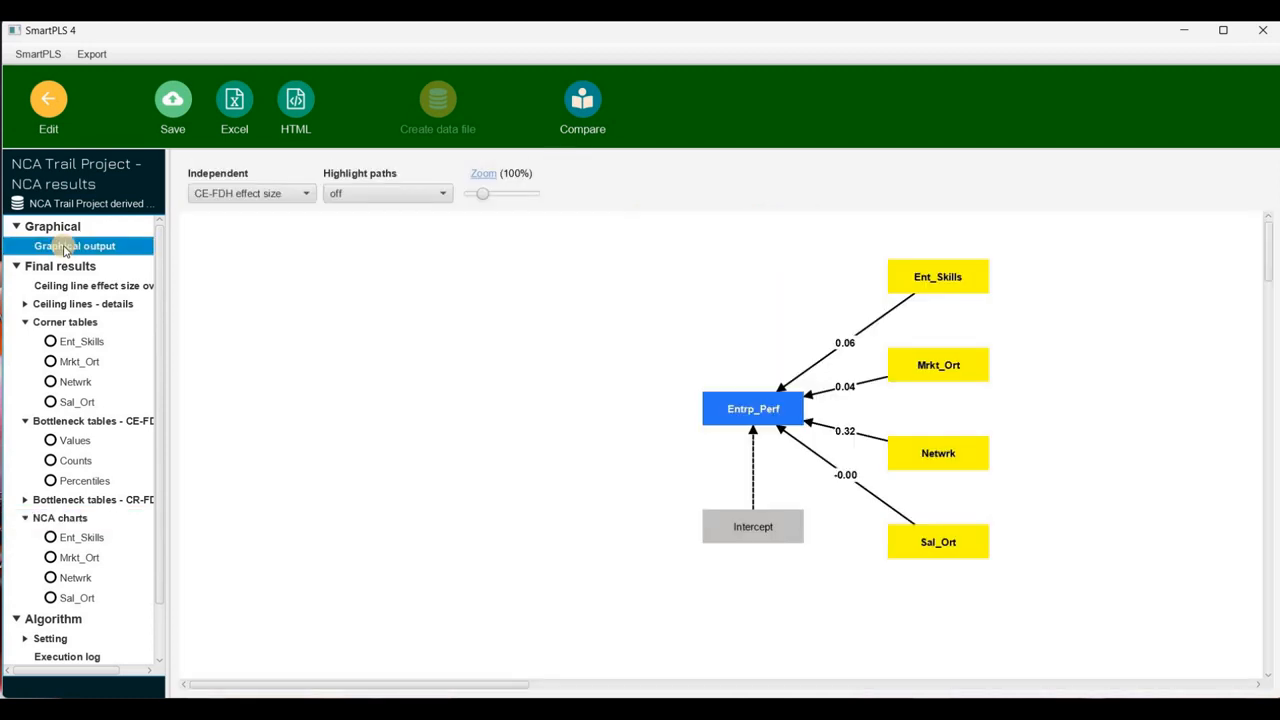
Run an NCA permutation on the regression model with 10000 permutations and a fixed seed
click(48, 108)
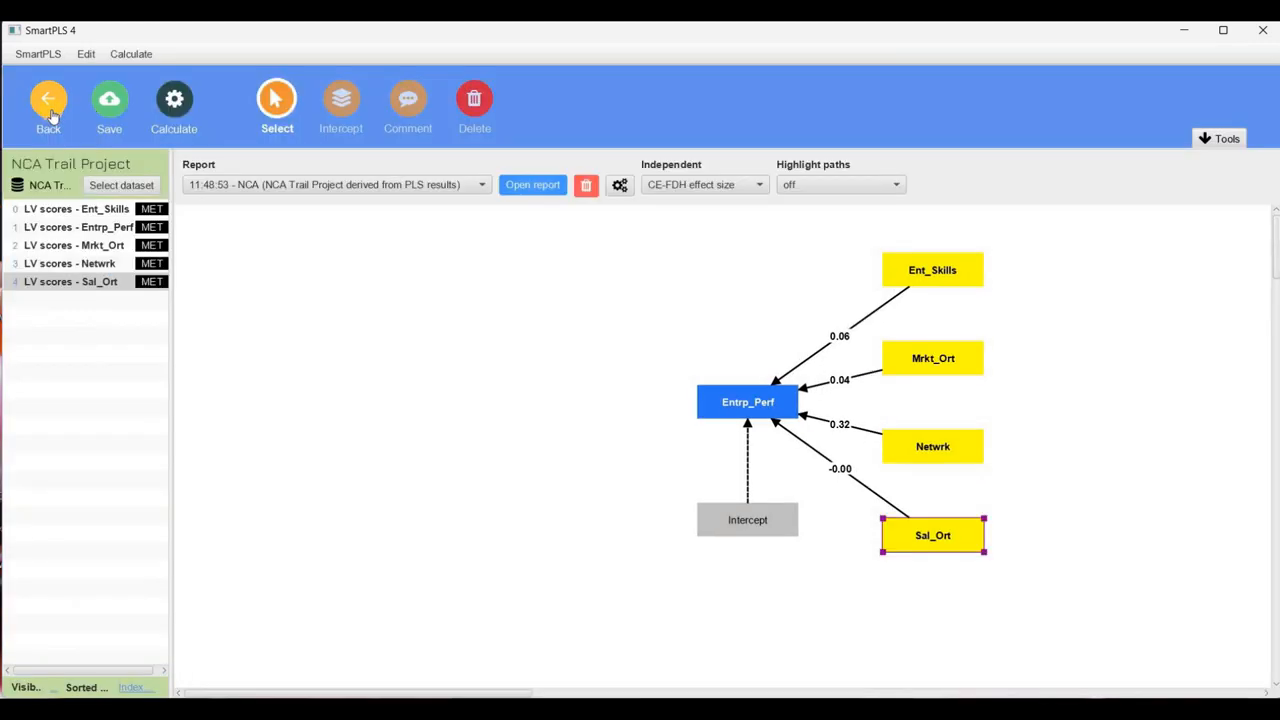
click(178, 108)
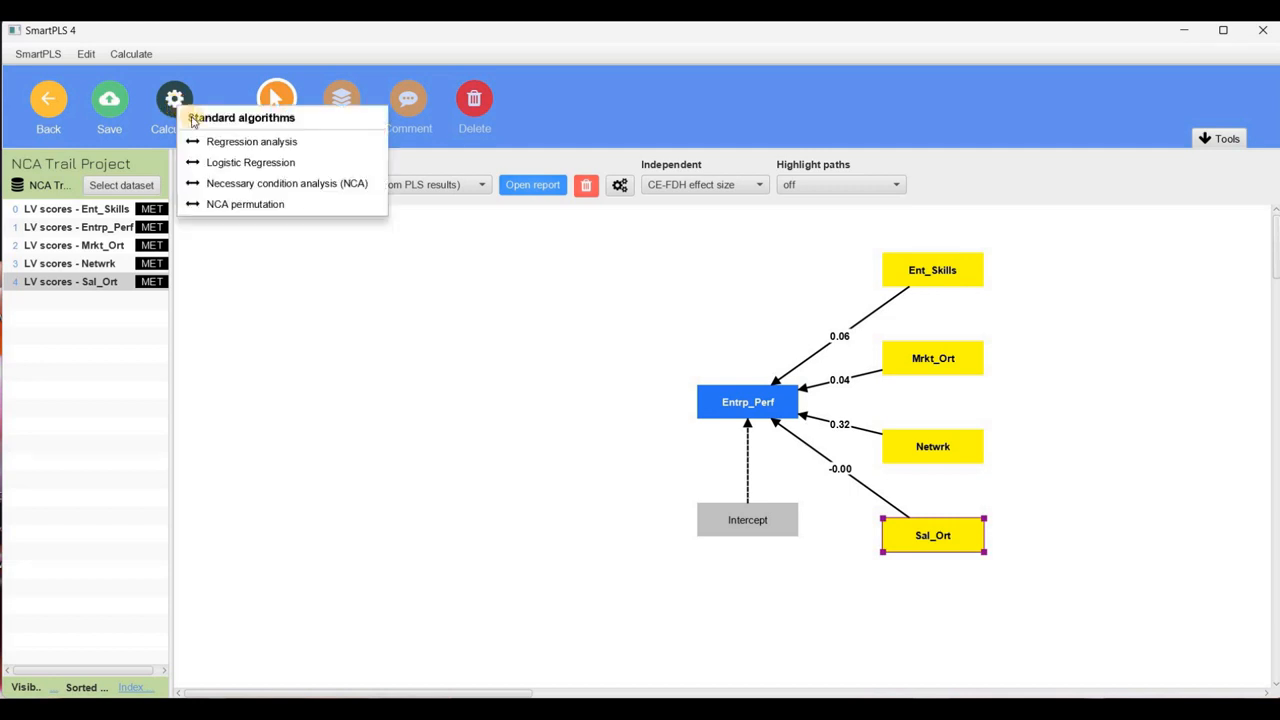
click(247, 204)
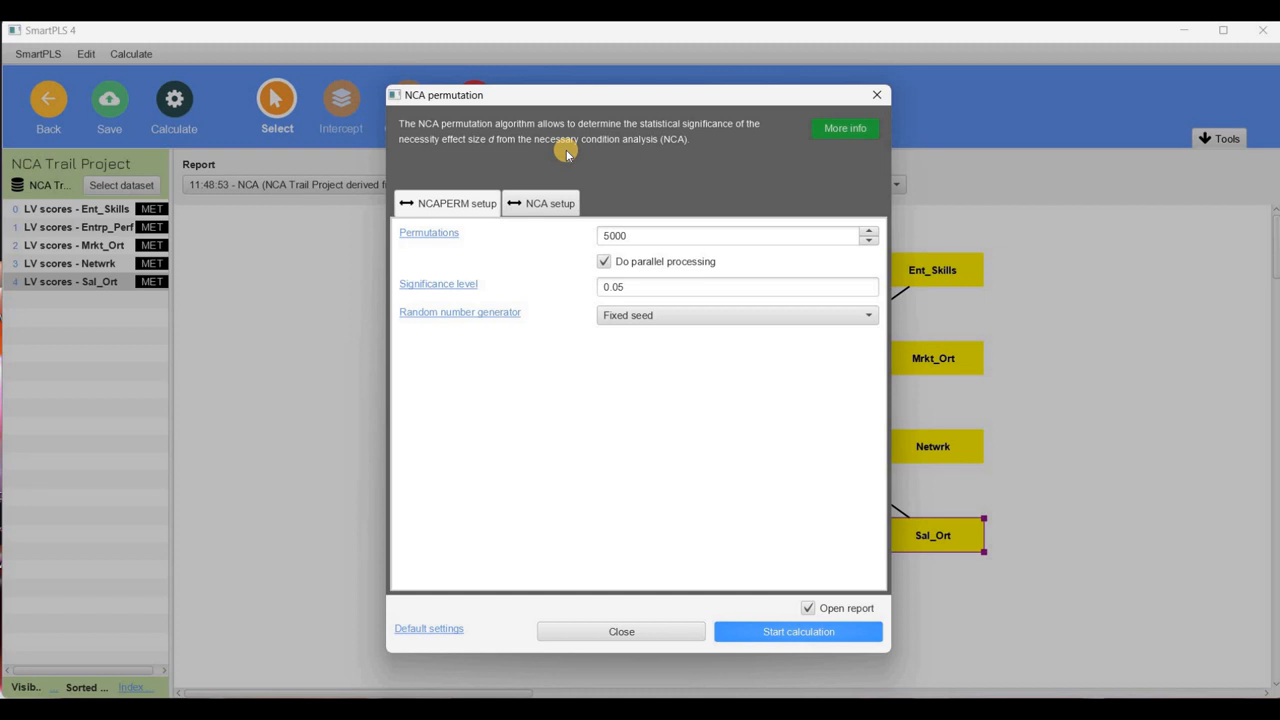
click(608, 233)
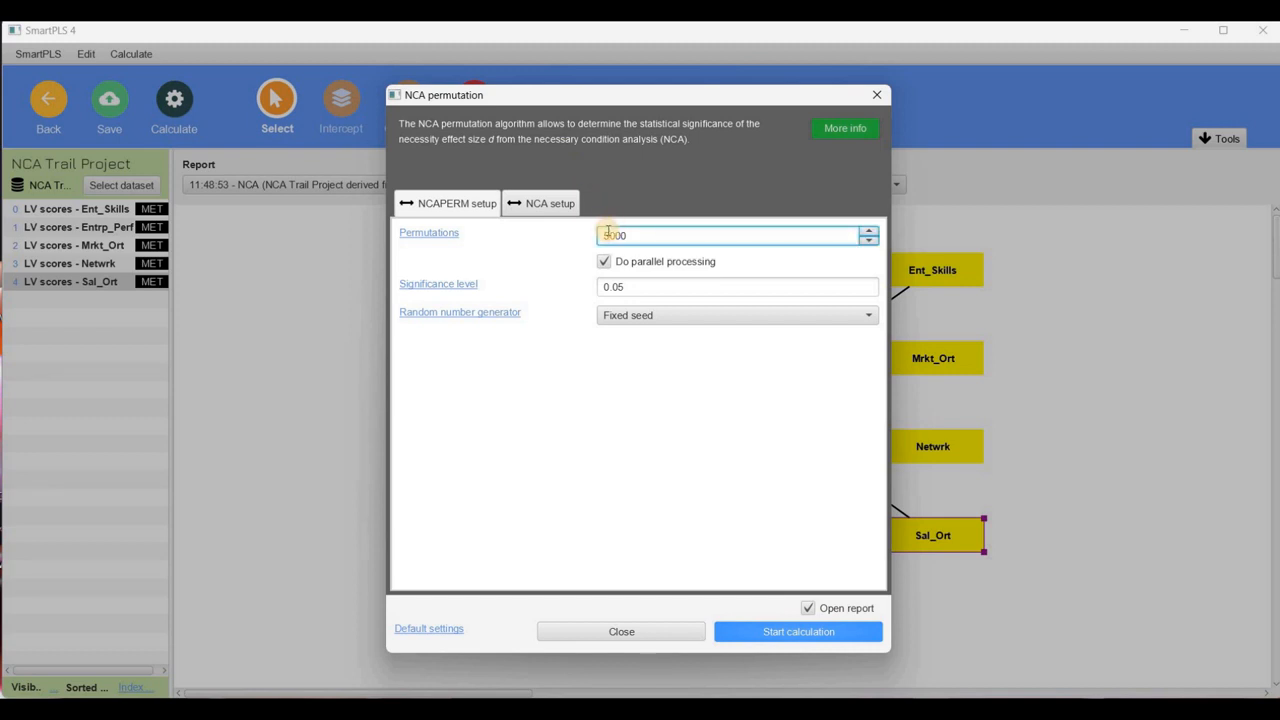
key(BackSpace)
text(10)
click(686, 325)
click(686, 322)
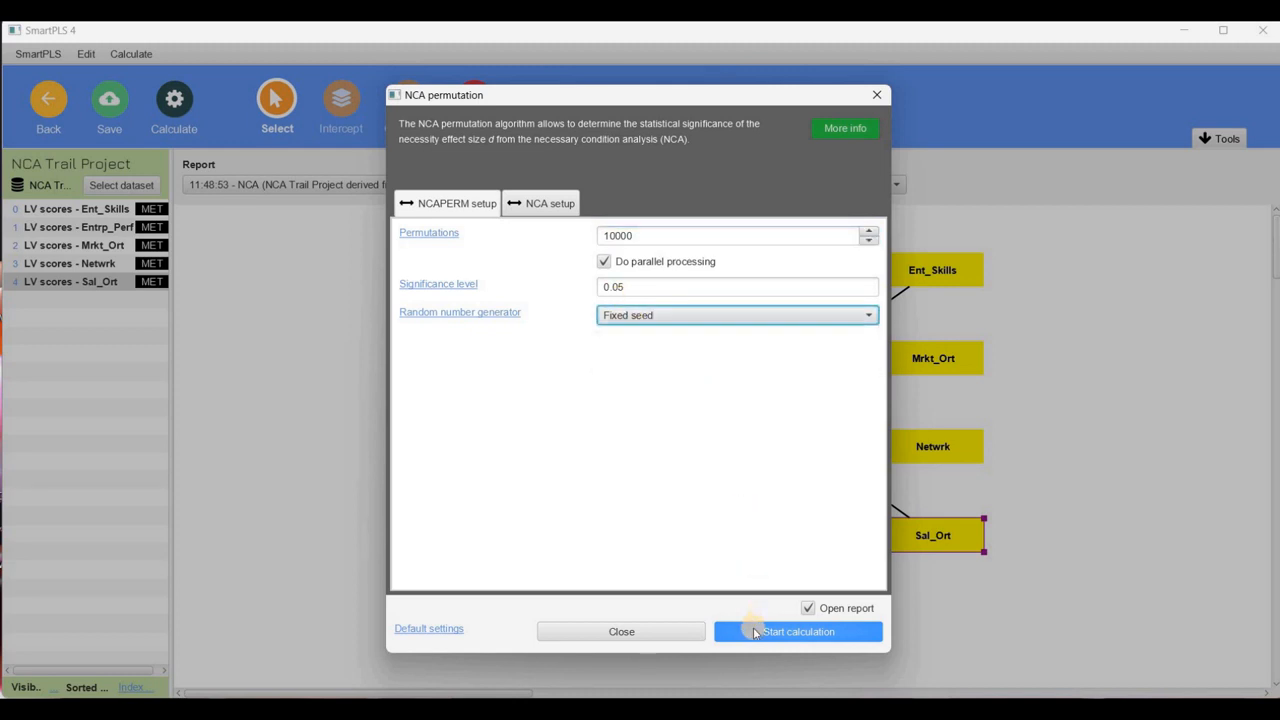
click(755, 634)
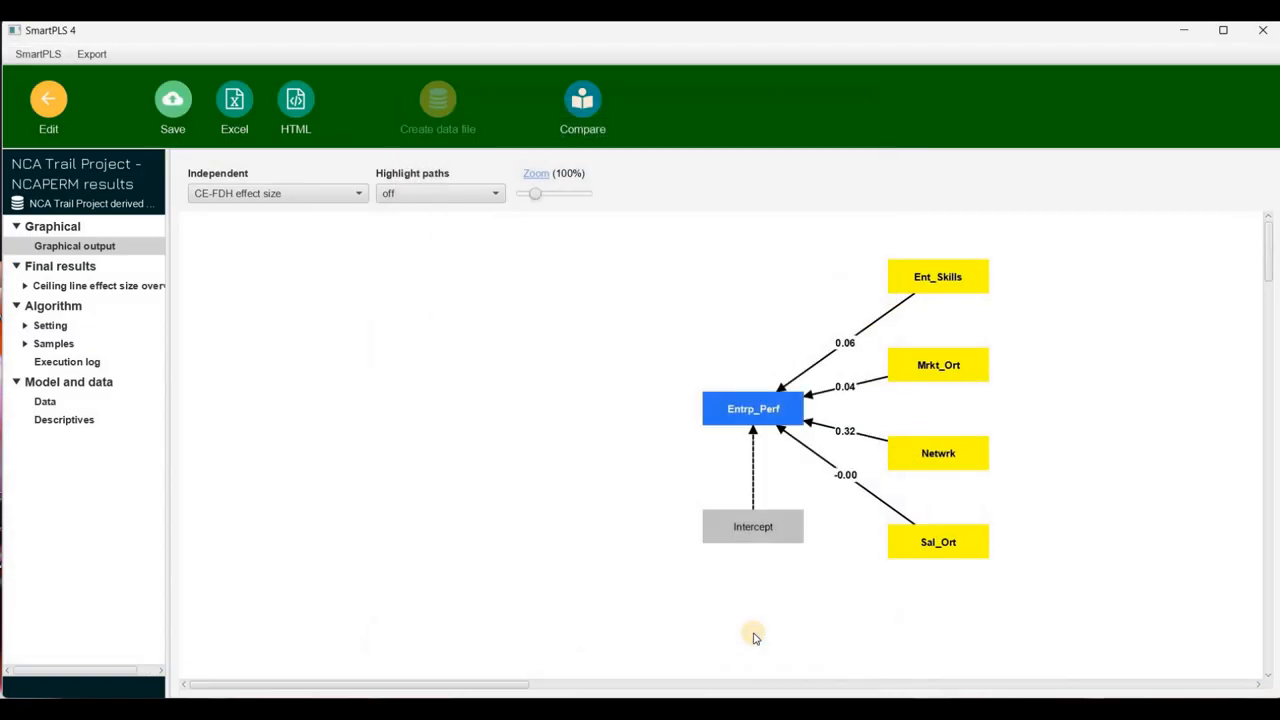
Review the CE-FDH effect sizes and permutation p values, and view the NCA and PLS Results workbook in Excel
click(136, 288)
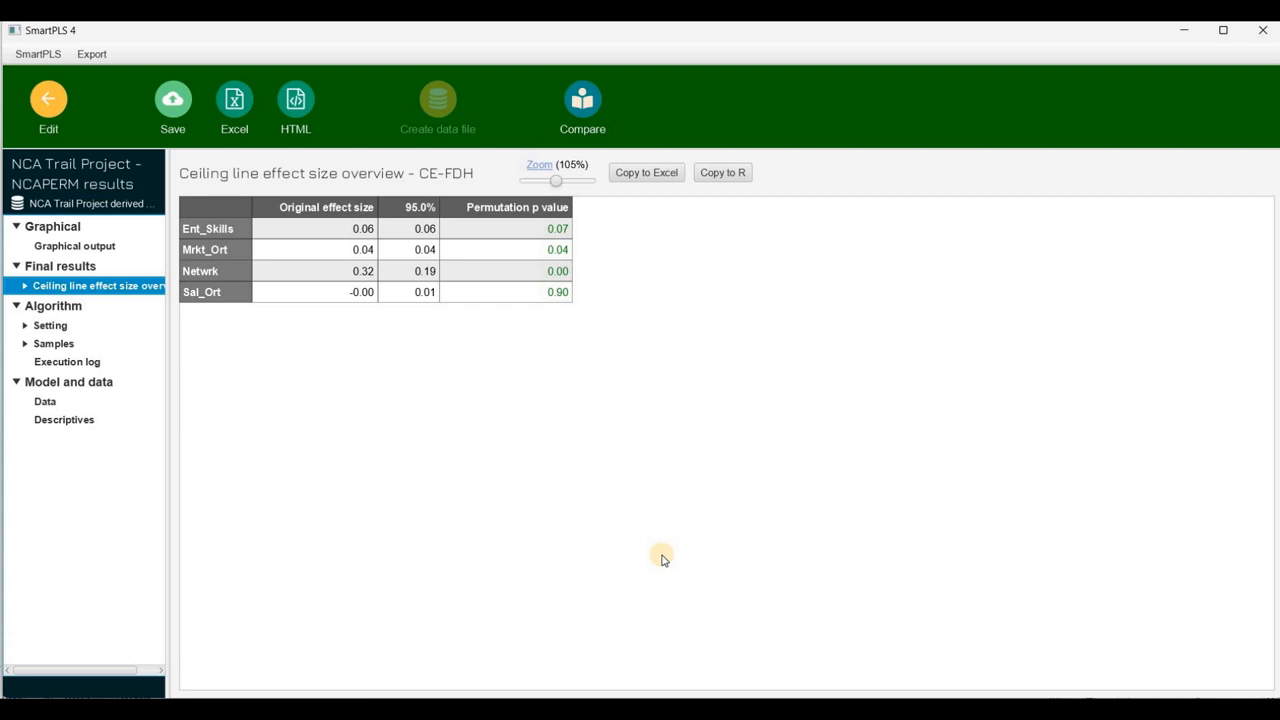
click(799, 711)
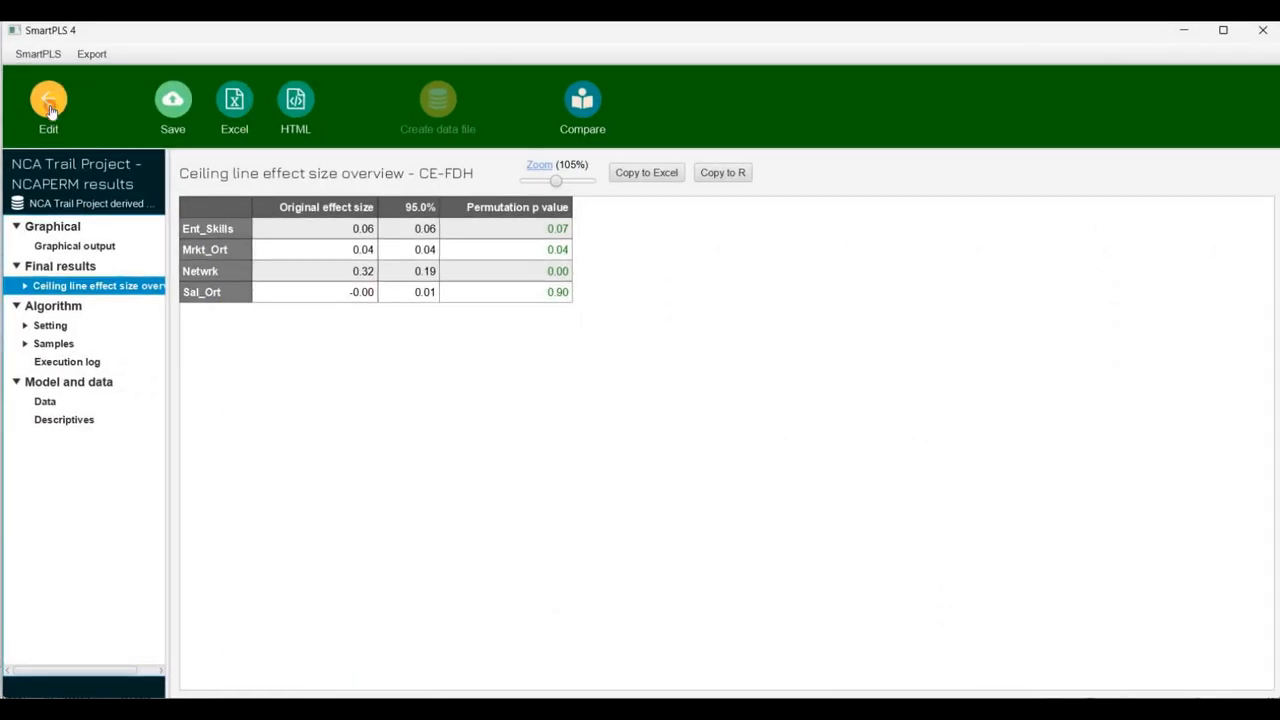
Save and close the regression model in SmartPLS, and open the NCA Trail Project PLS-SEM model
click(49, 105)
click(48, 102)
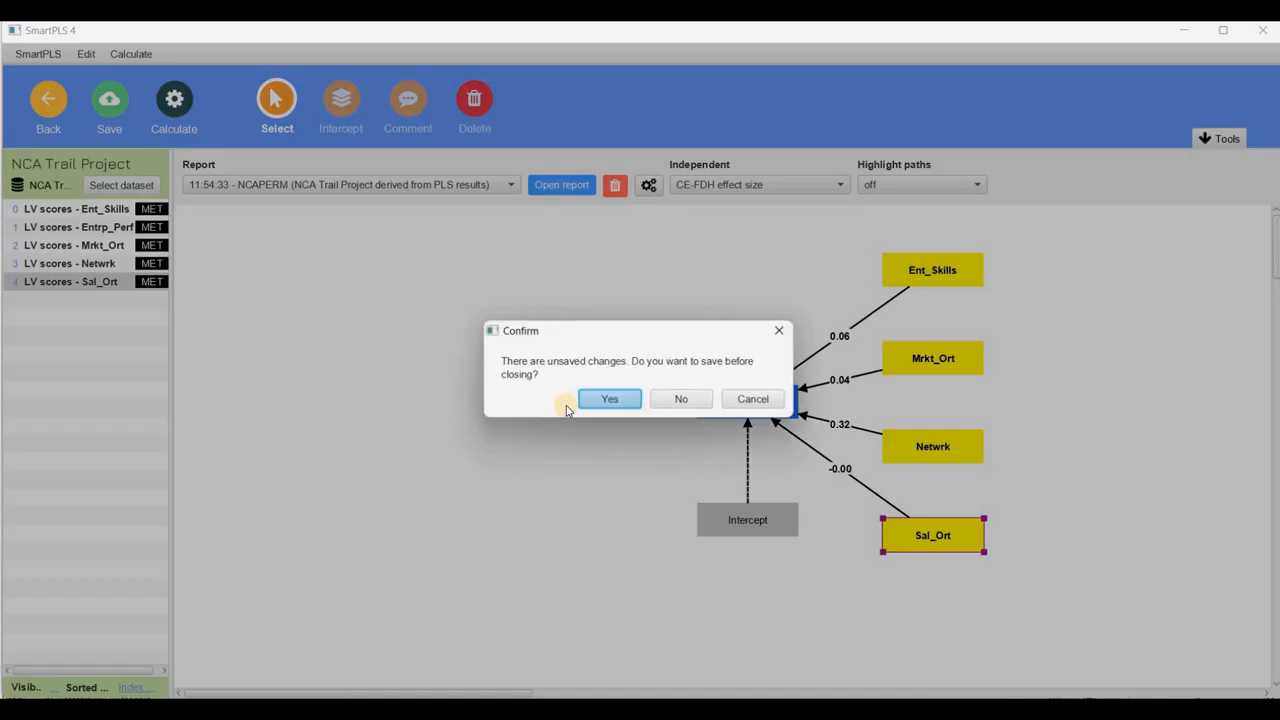
click(610, 398)
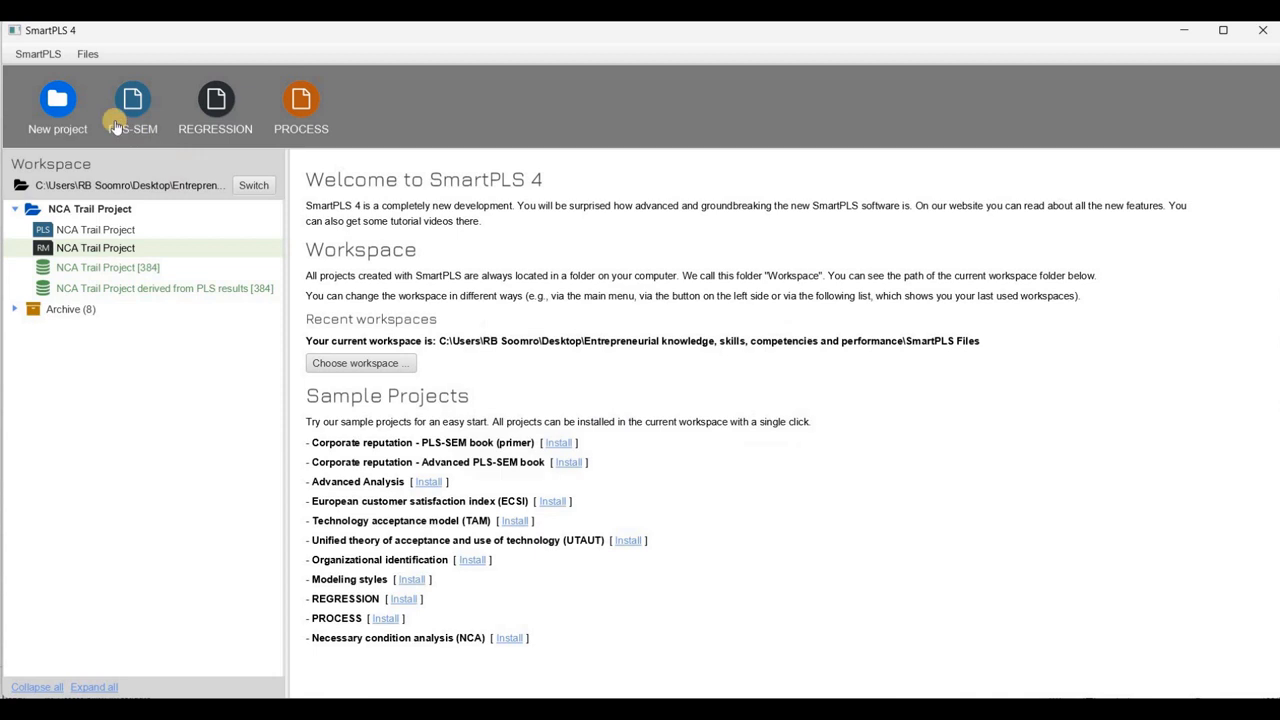
click(100, 232)
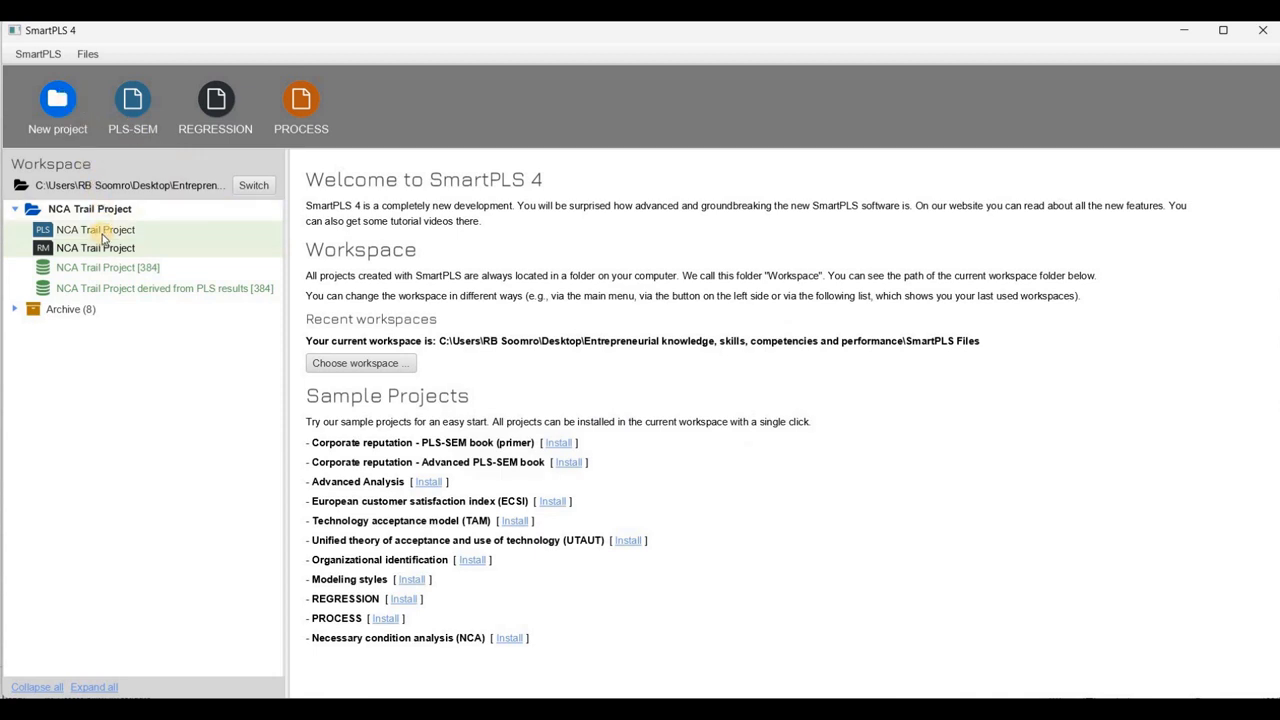
double_click(100, 232)
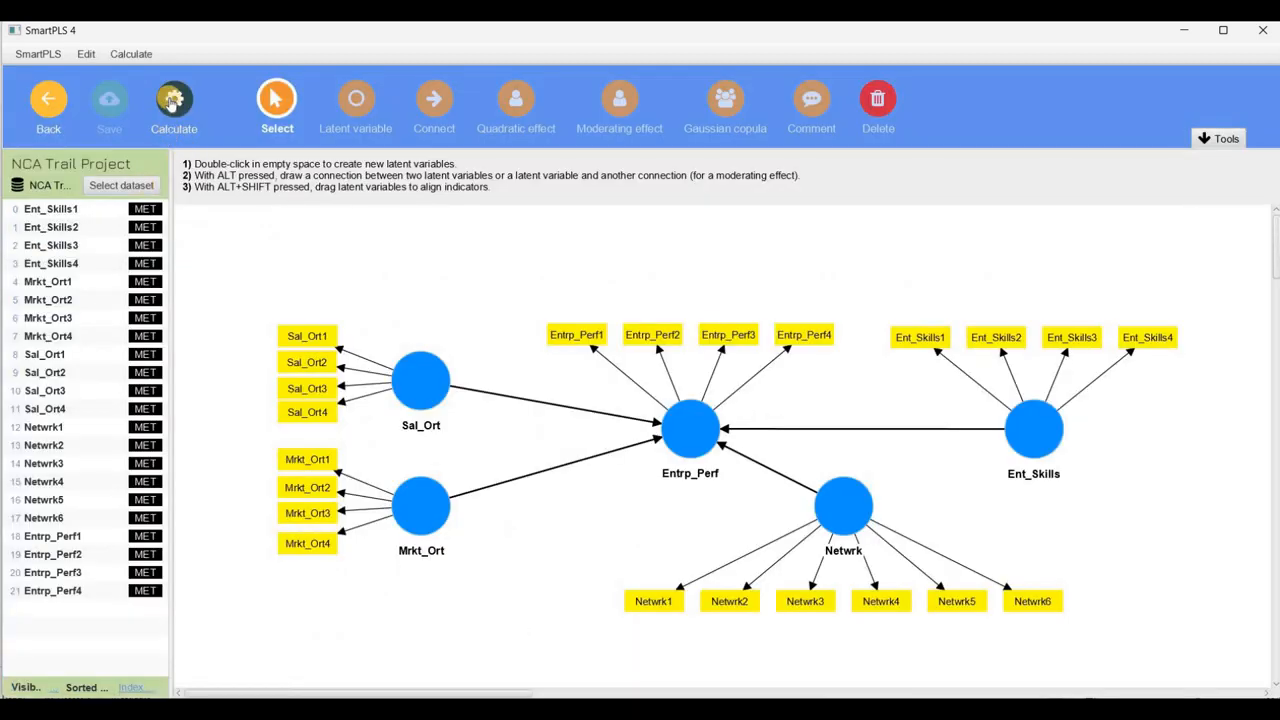
click(169, 97)
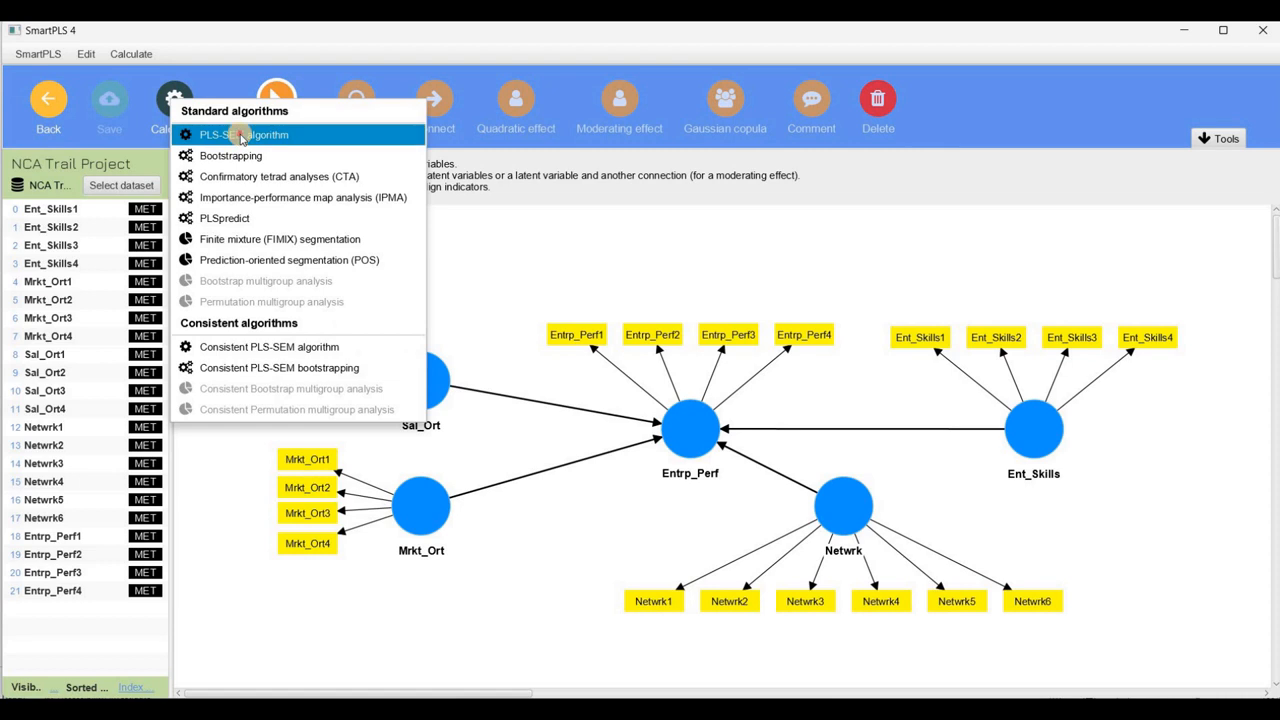
click(241, 136)
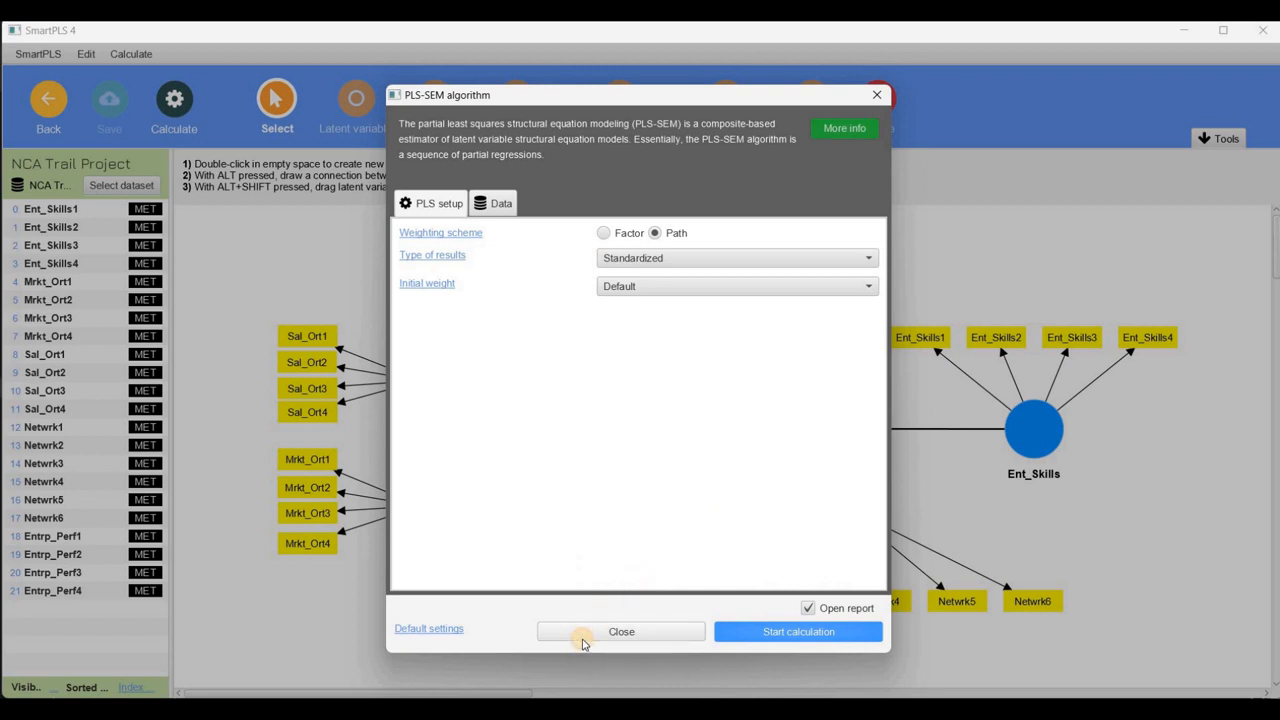
click(583, 636)
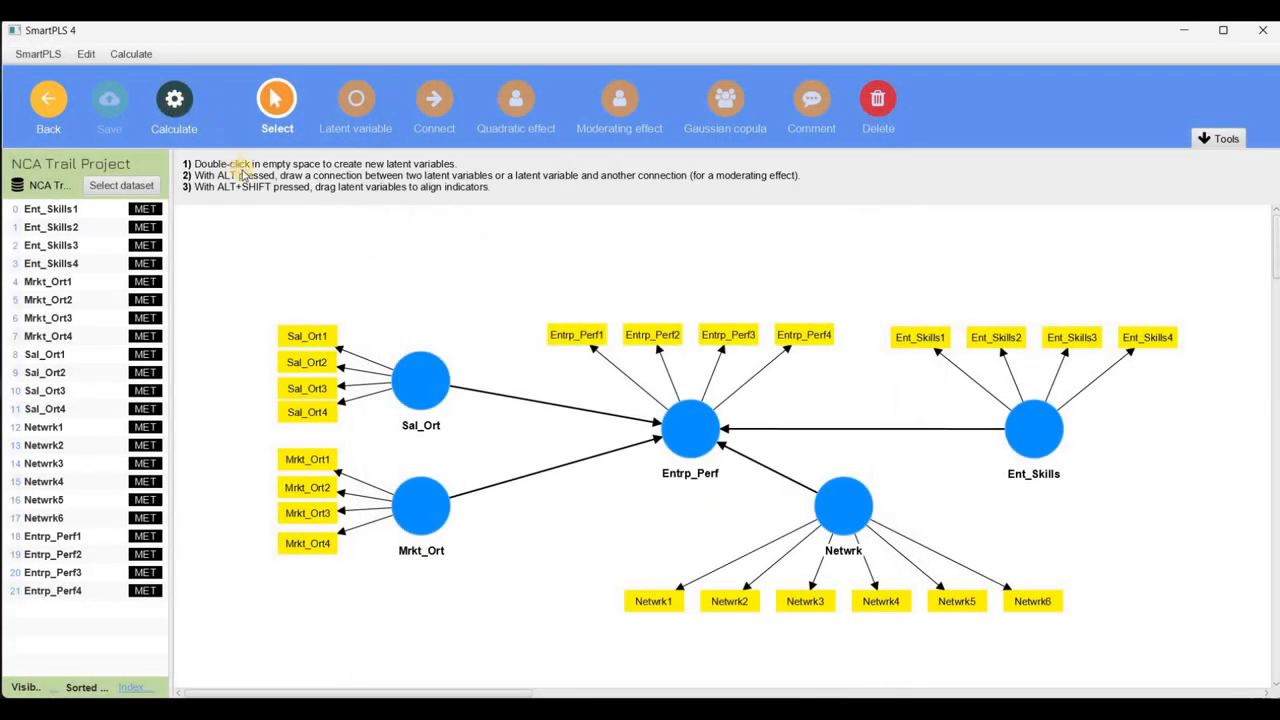
Run bootstrapping on the PLS-SEM model with 5000 subsamples and copy the resulting path coefficients table for Excel
click(232, 165)
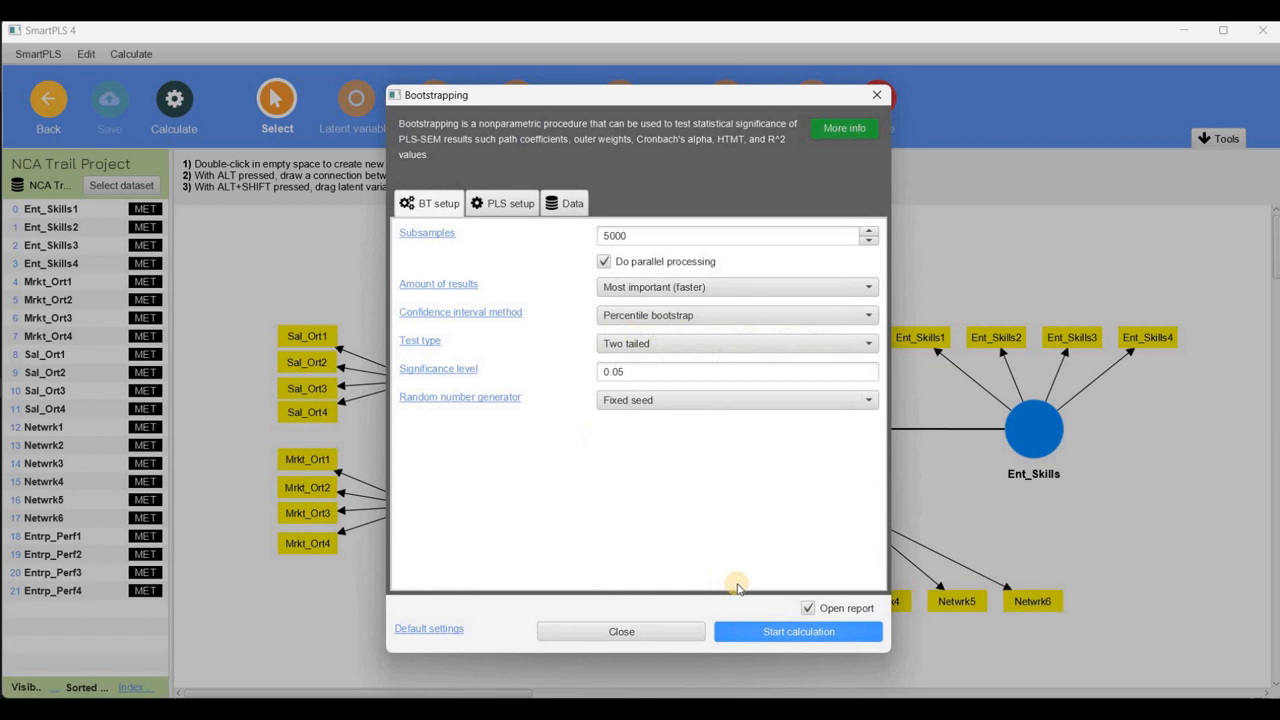
click(746, 631)
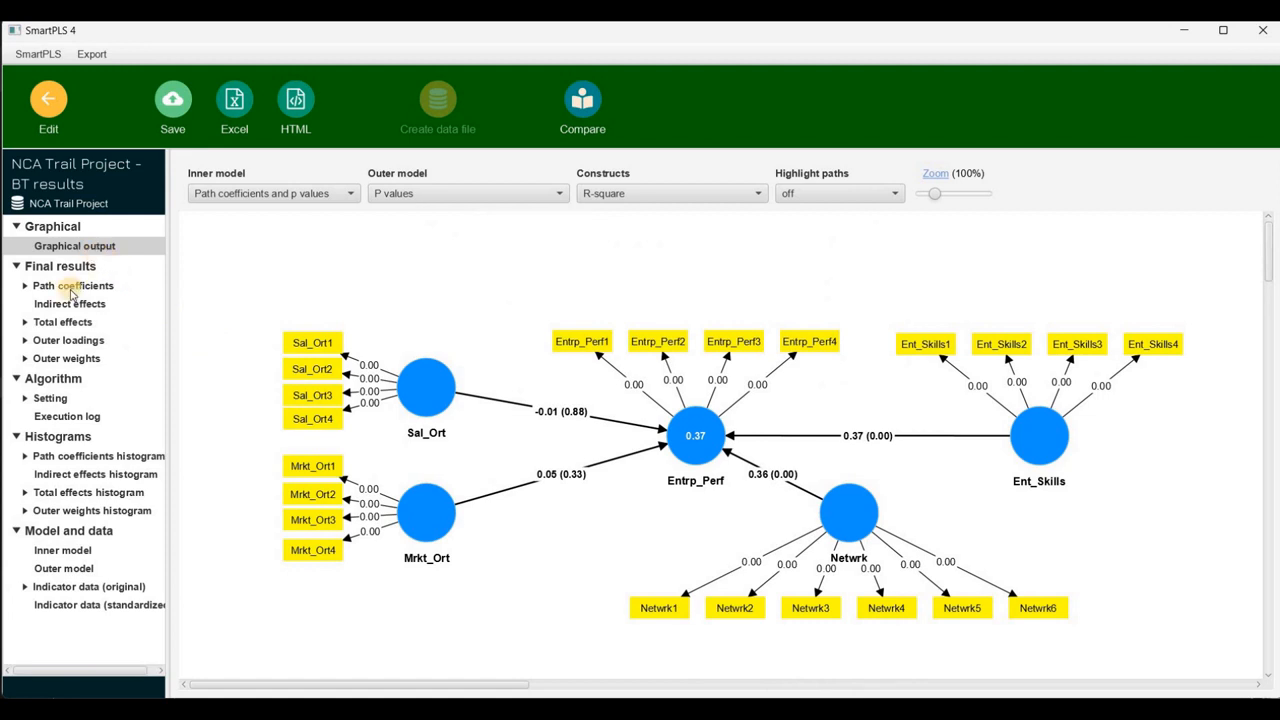
click(70, 287)
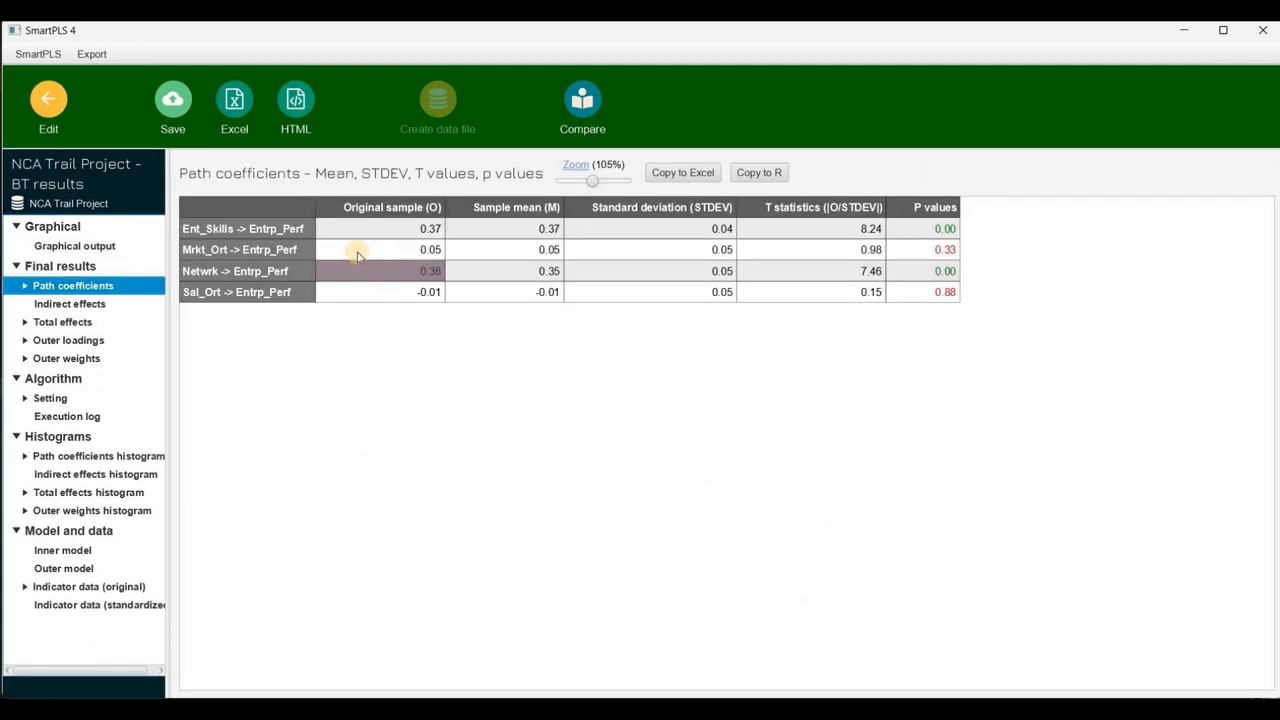
click(691, 173)
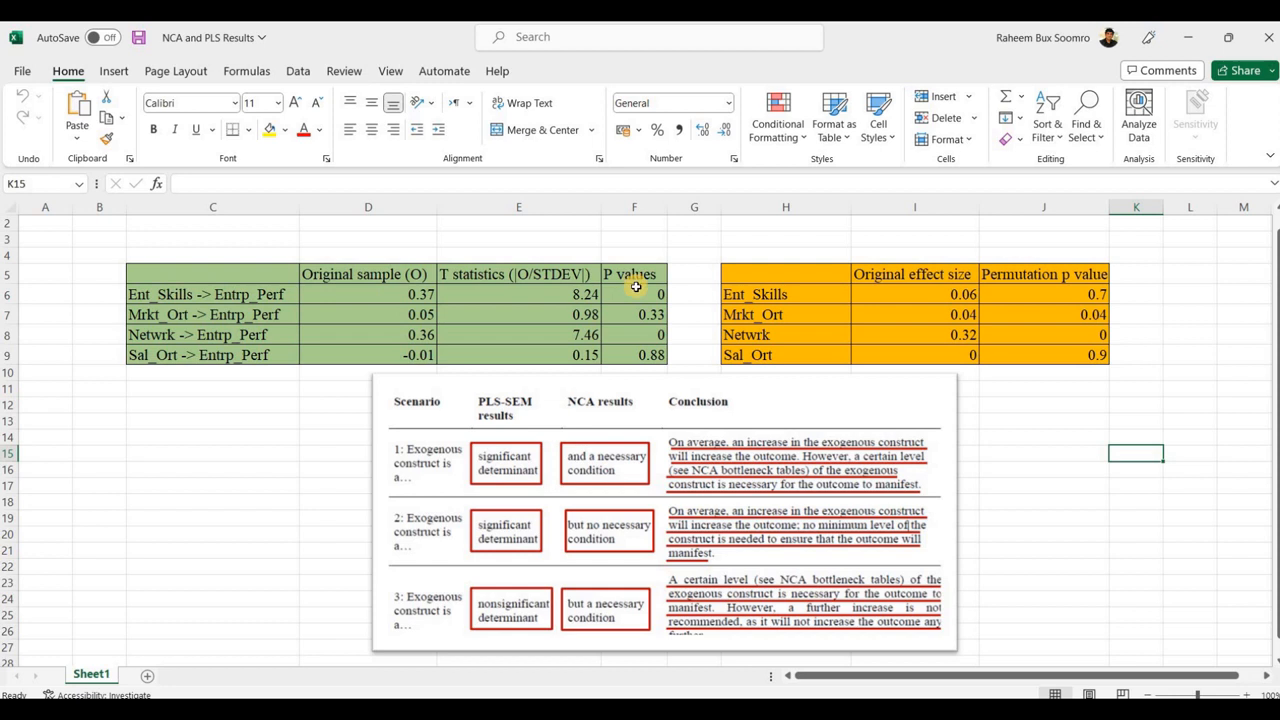
Compare the PLS-SEM p values with the NCA permutation p values for Mrkt_Ort and Netwrk in the Excel workbook
click(651, 324)
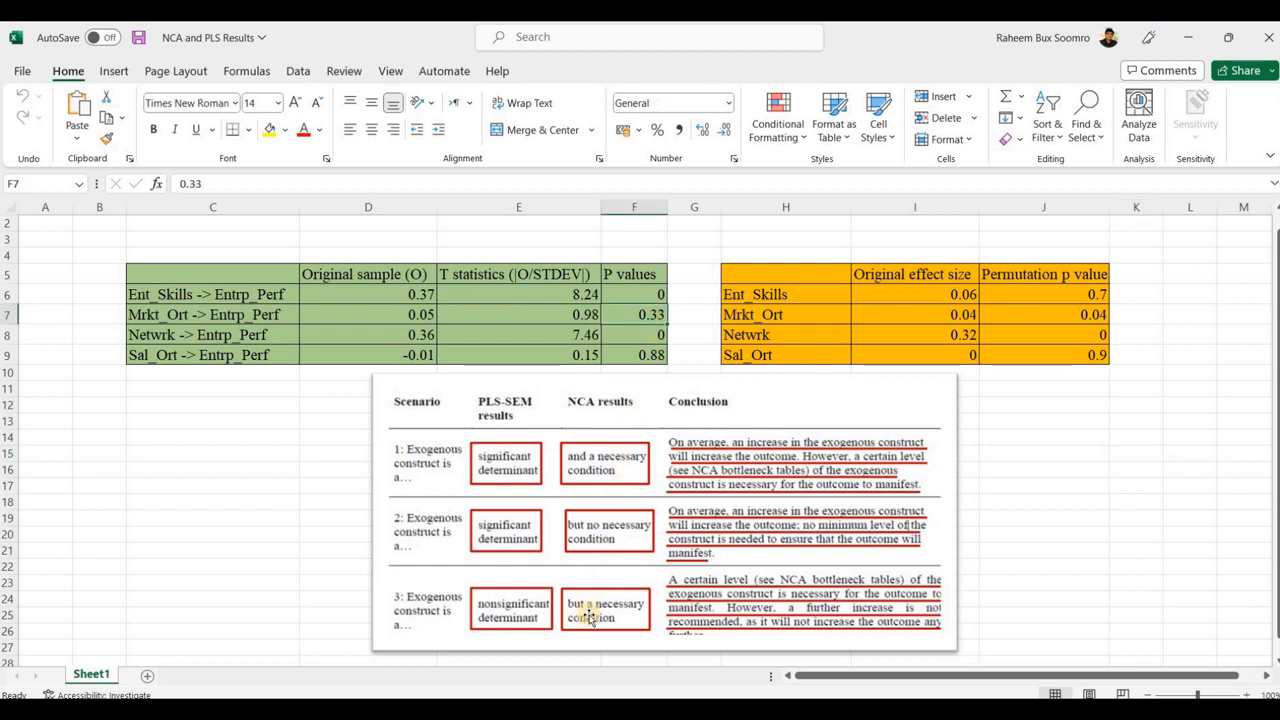
click(1100, 314)
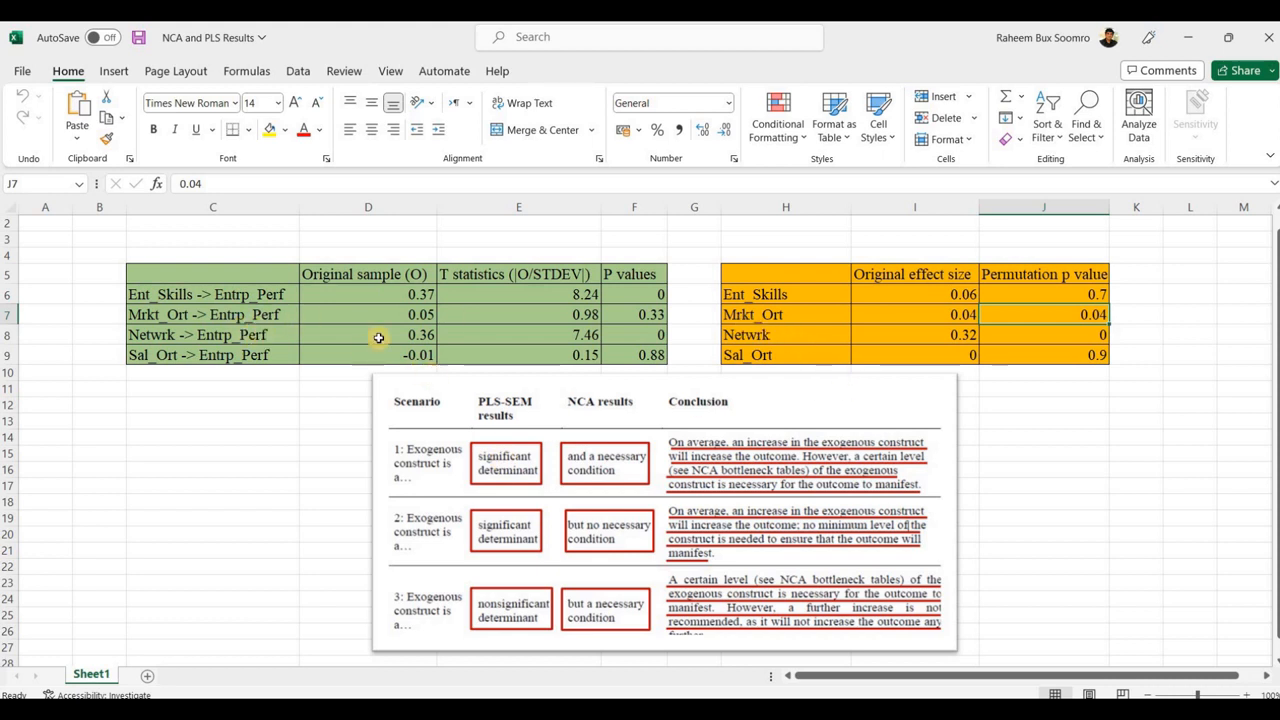
click(265, 334)
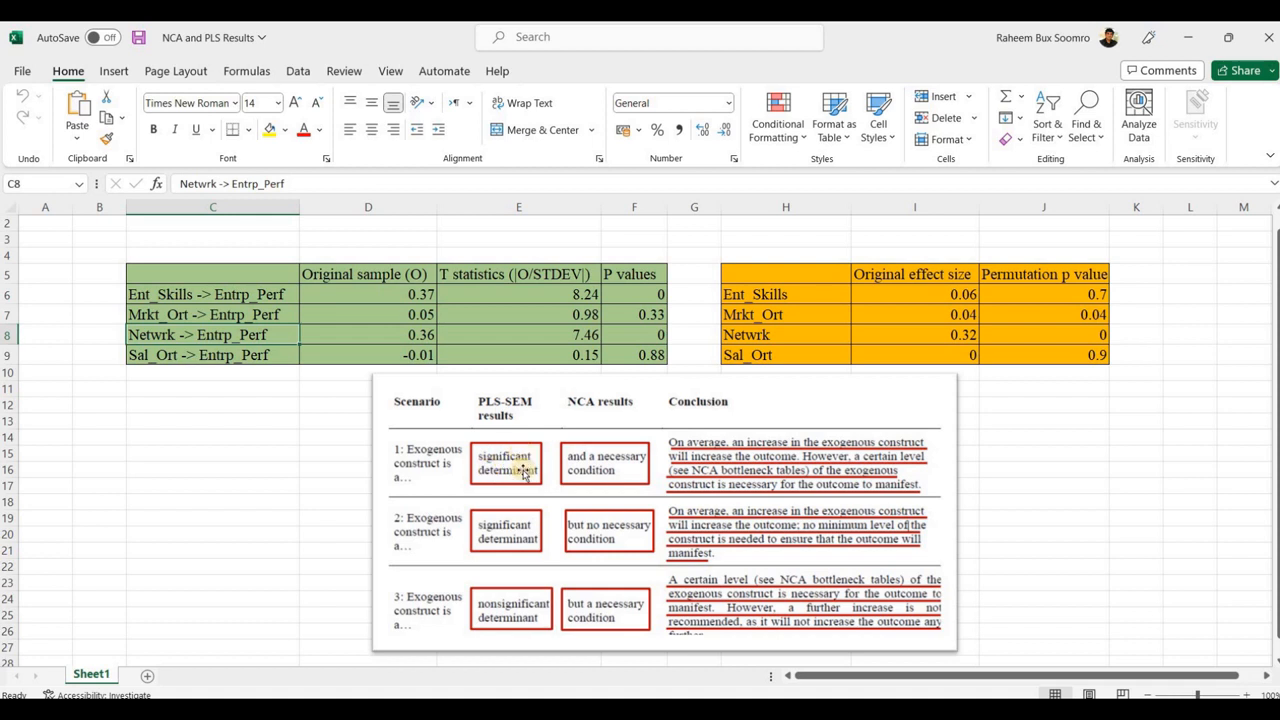
click(647, 331)
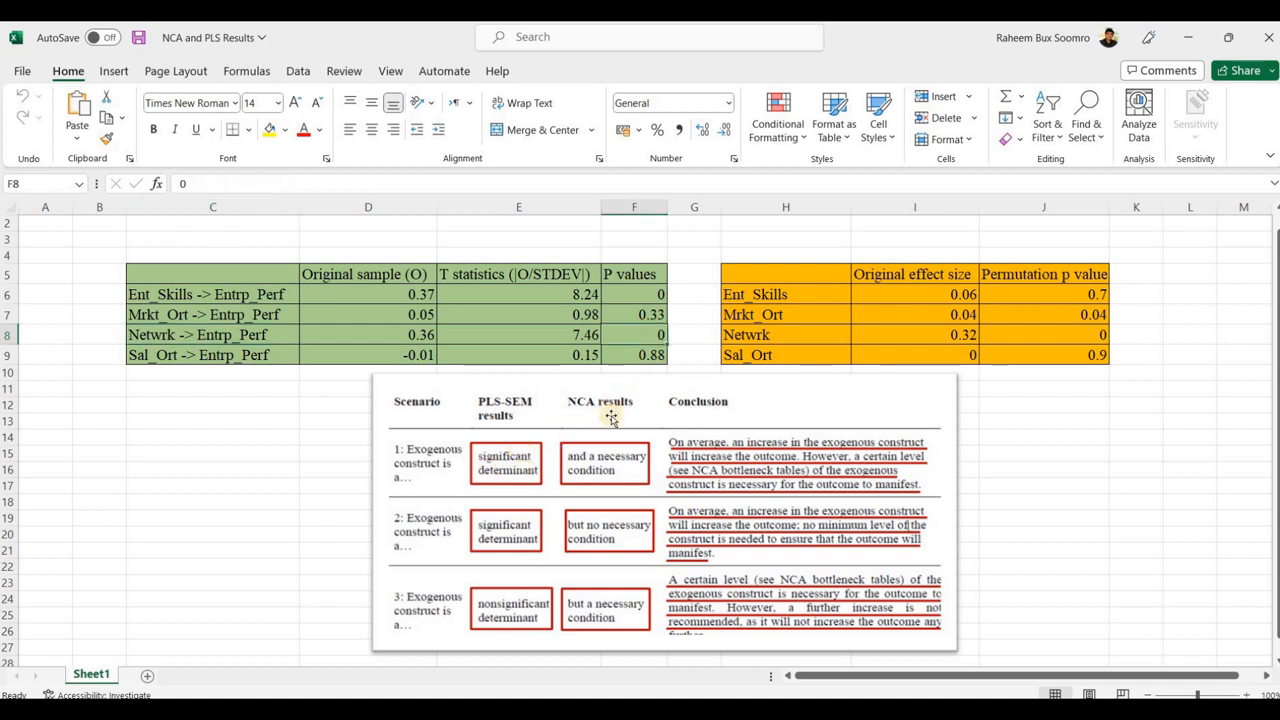
click(1054, 334)
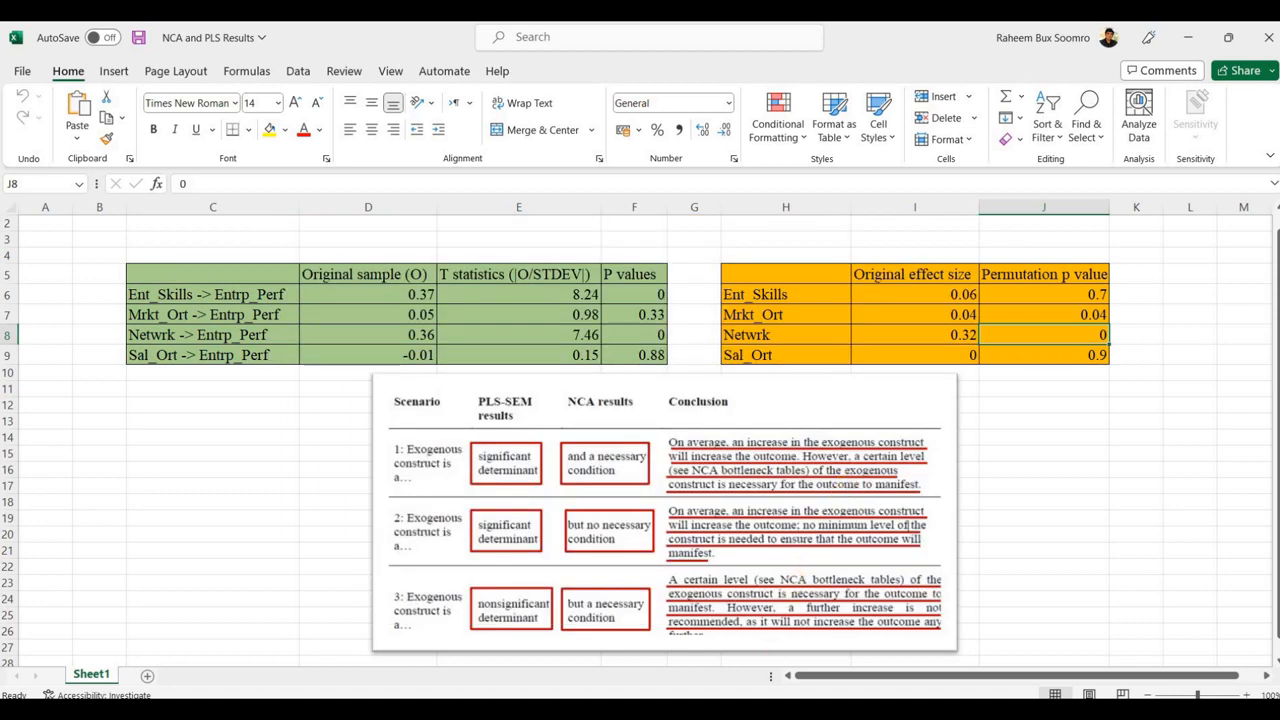
Switch back to SmartPLS and return from the bootstrapping results to the PLS-SEM model
click(761, 709)
click(47, 99)
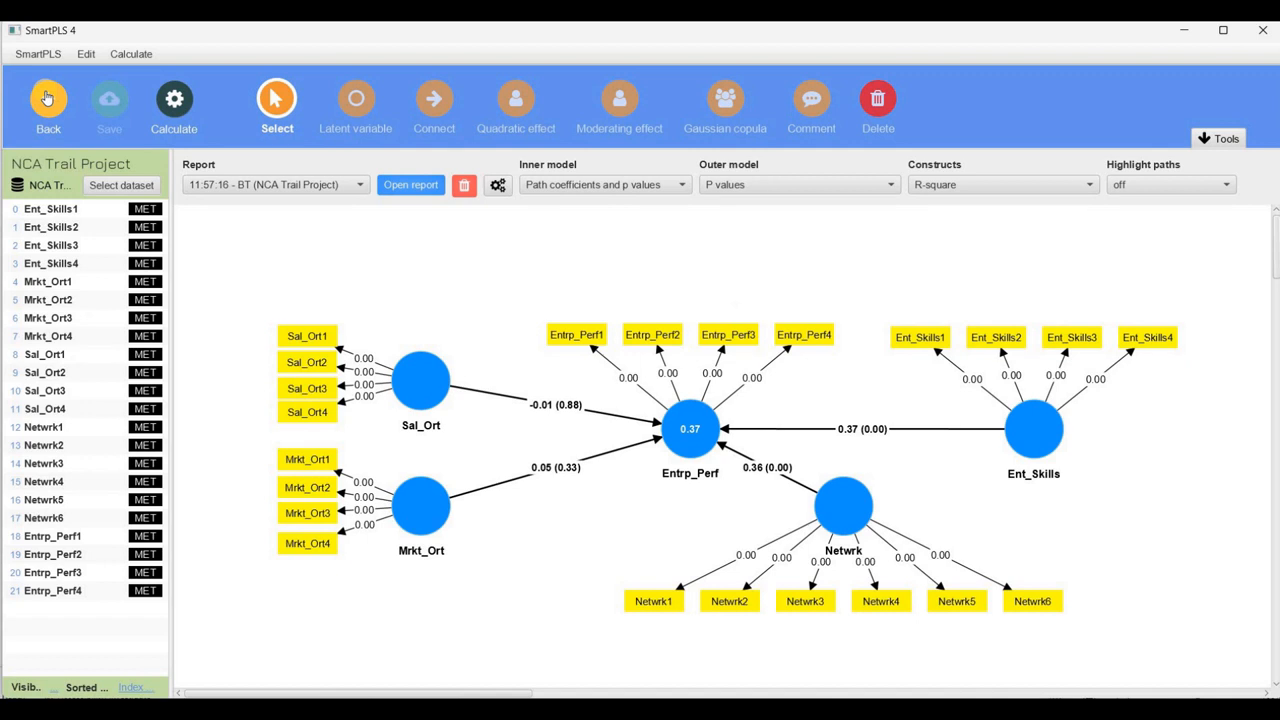